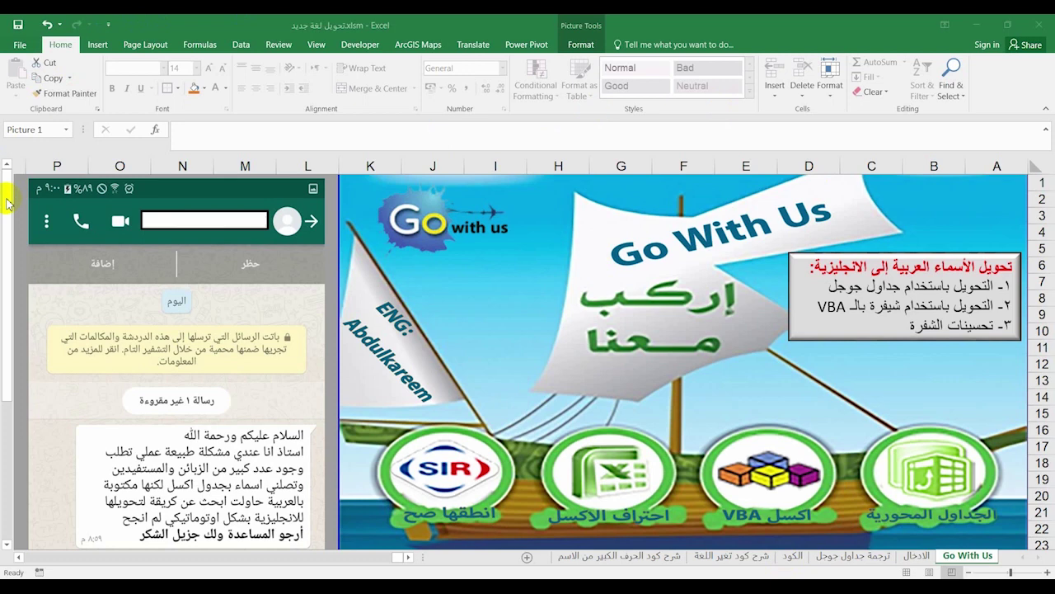
On the الادخال sheet, enter an Arabic sample name in cell A1.
click(7, 200)
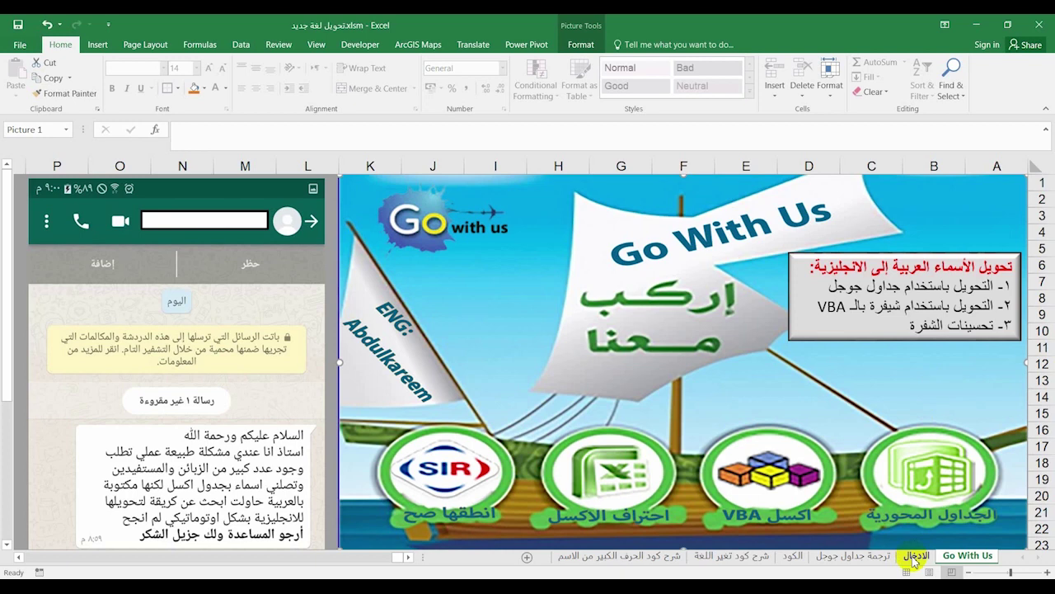
click(916, 556)
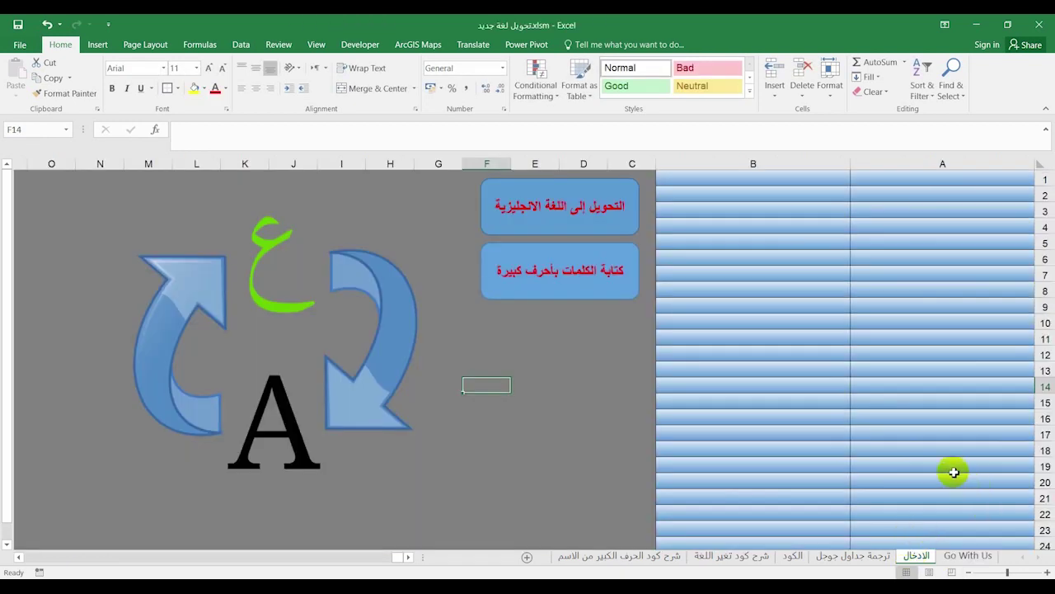
click(974, 181)
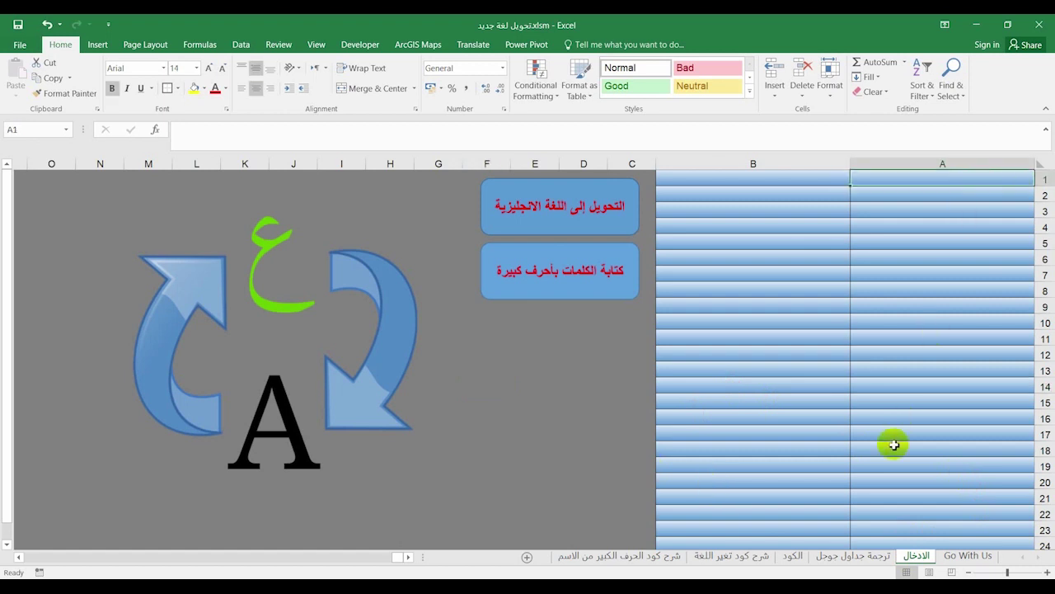
text(d)
key(BackSpace)
text(خالد)
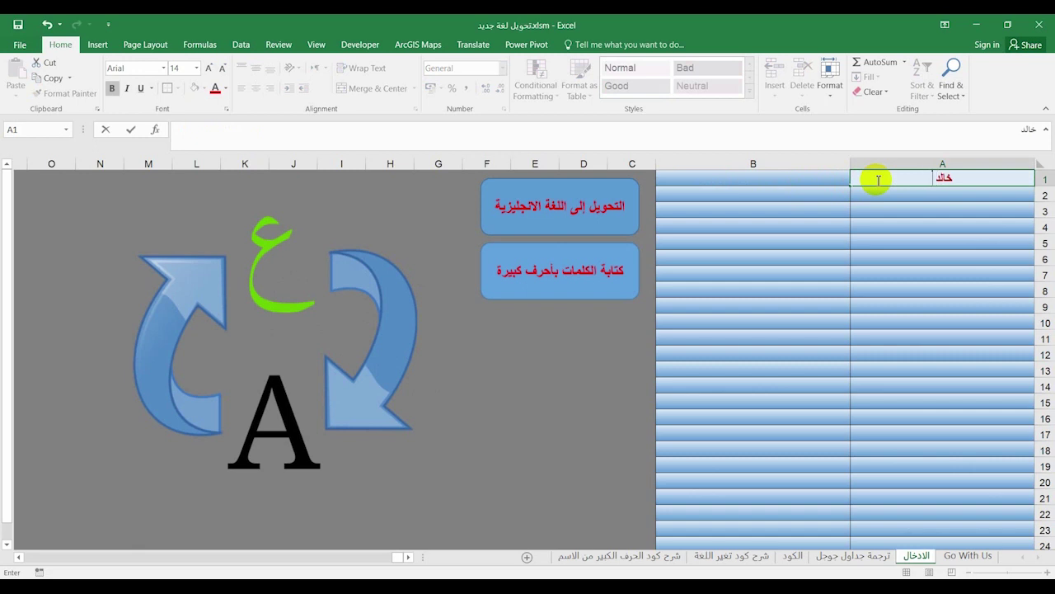
text( المحمد)
Run the macros to convert A1 to Latin letters and write its capitalised form in B1.
click(535, 385)
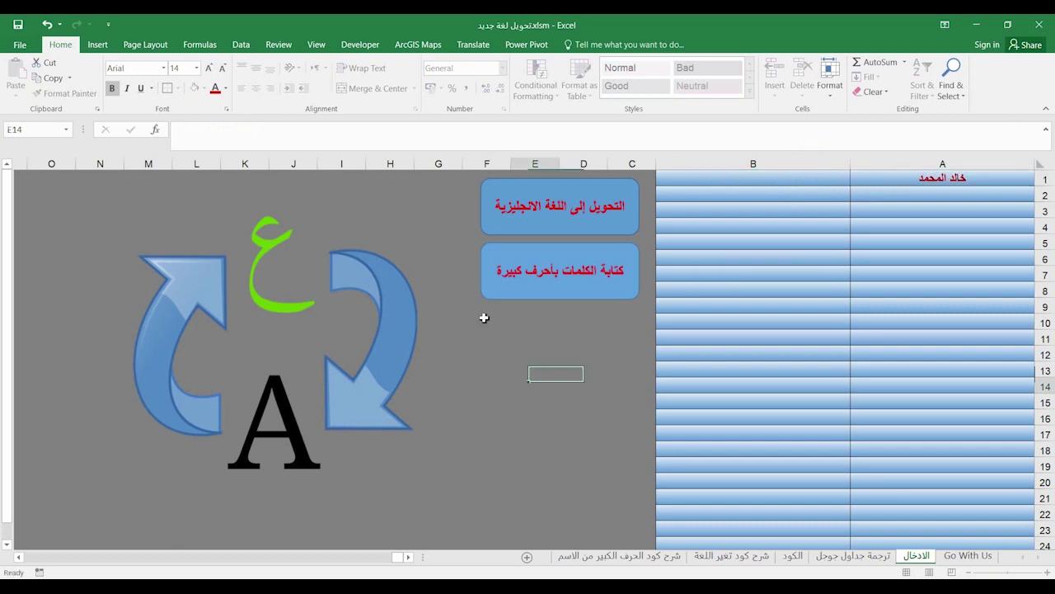
click(528, 241)
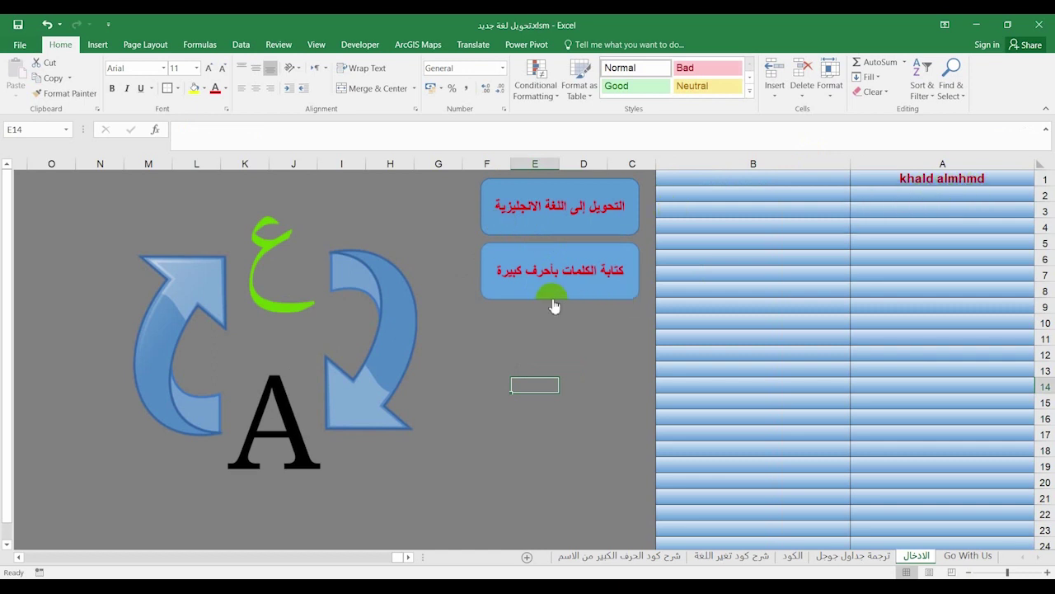
click(554, 306)
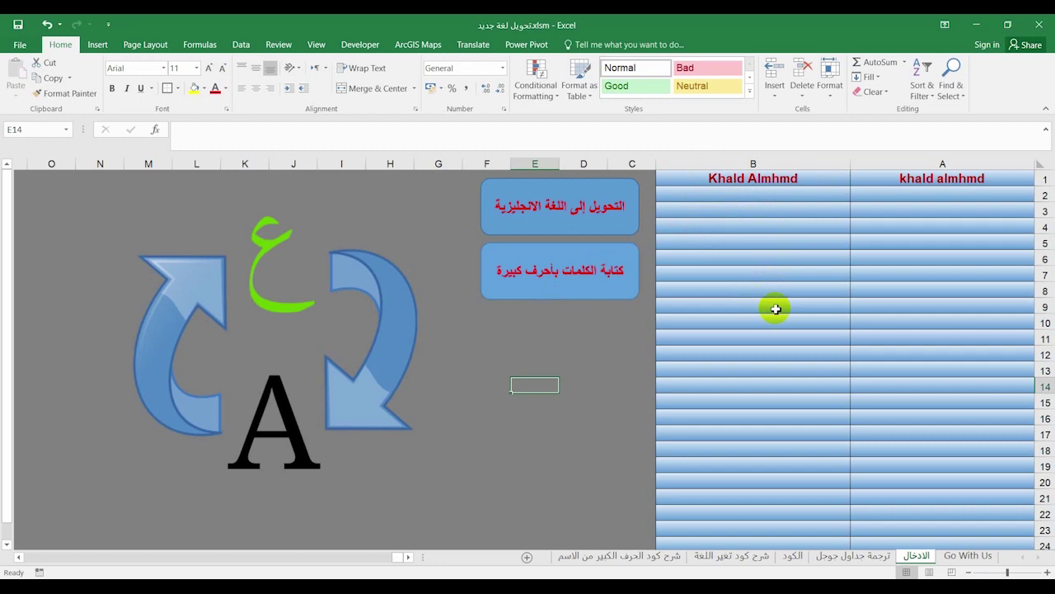
Show the ترجمة جداول جوجل sheet with its GOOGLETRANSLATE example cell selected.
click(835, 561)
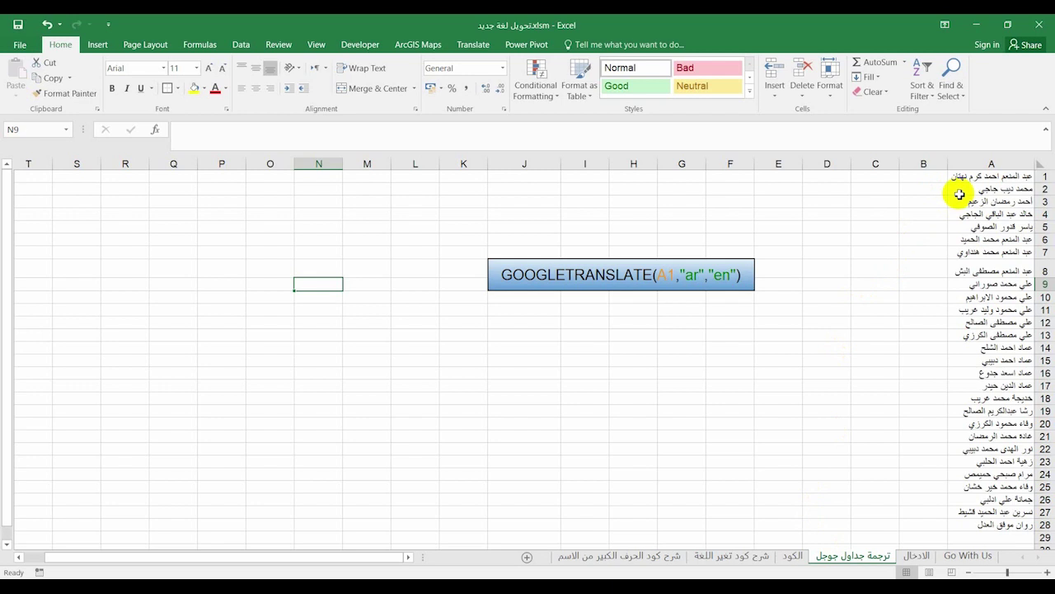
click(523, 285)
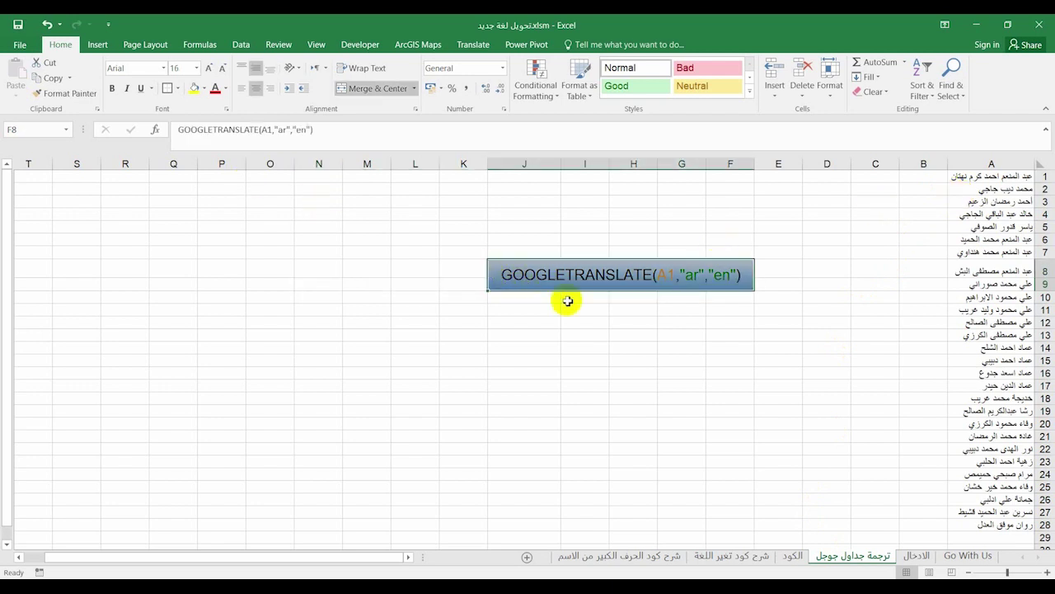
ctrl+scroll(680, 332, up, 1)
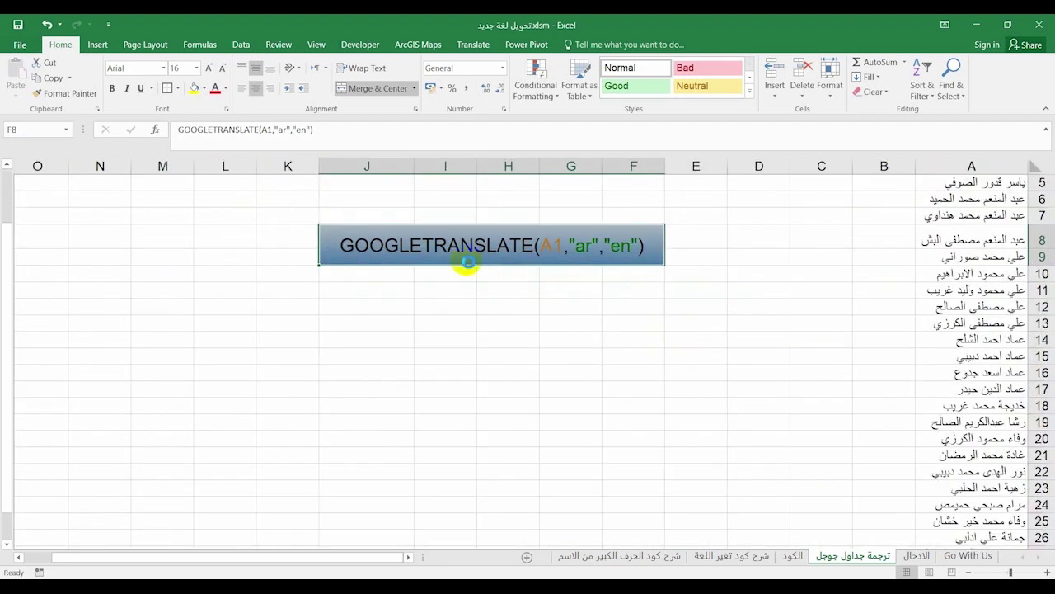
ctrl+scroll(462, 264, up, 1)
ctrl+scroll(462, 259, up, 1)
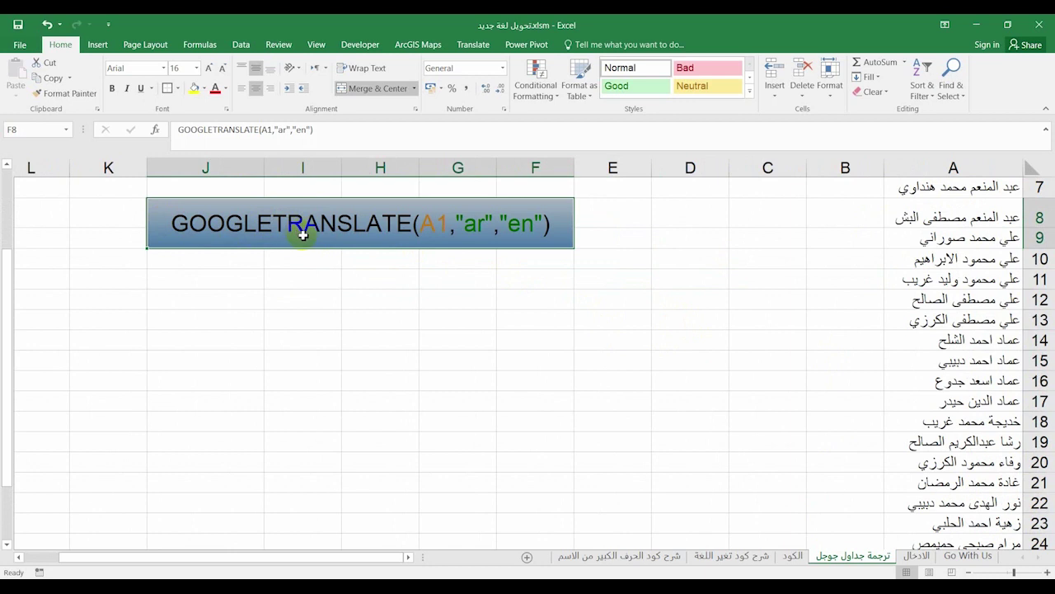
Highlight the A1, "ar" and "en" arguments in the GOOGLETRANSLATE(A1,"ar","en") example.
double_click(442, 224)
drag(448, 224, 420, 227)
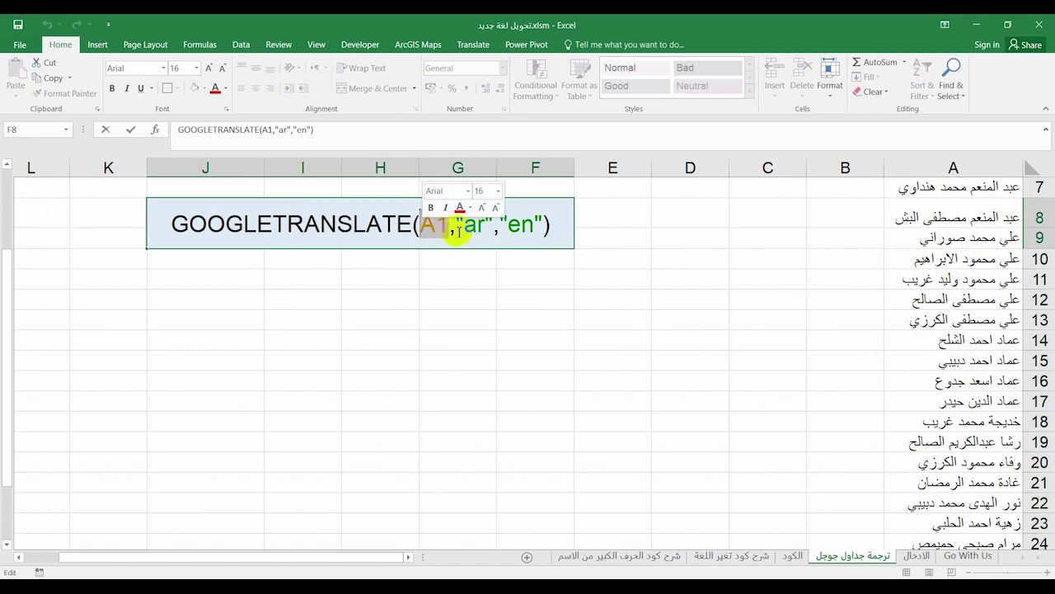
click(483, 224)
drag(492, 224, 455, 225)
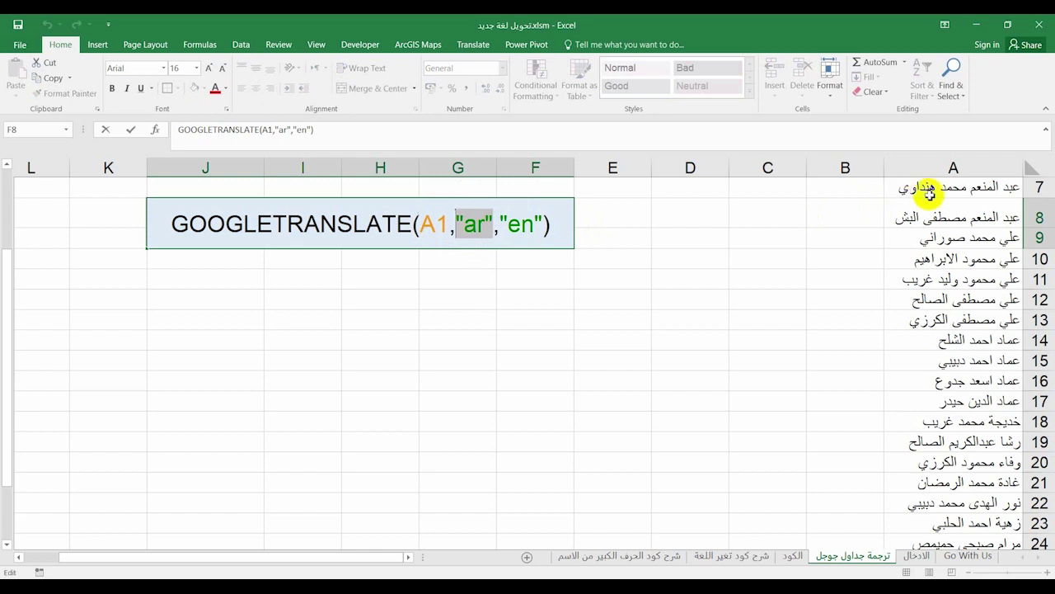
click(504, 224)
drag(543, 224, 500, 226)
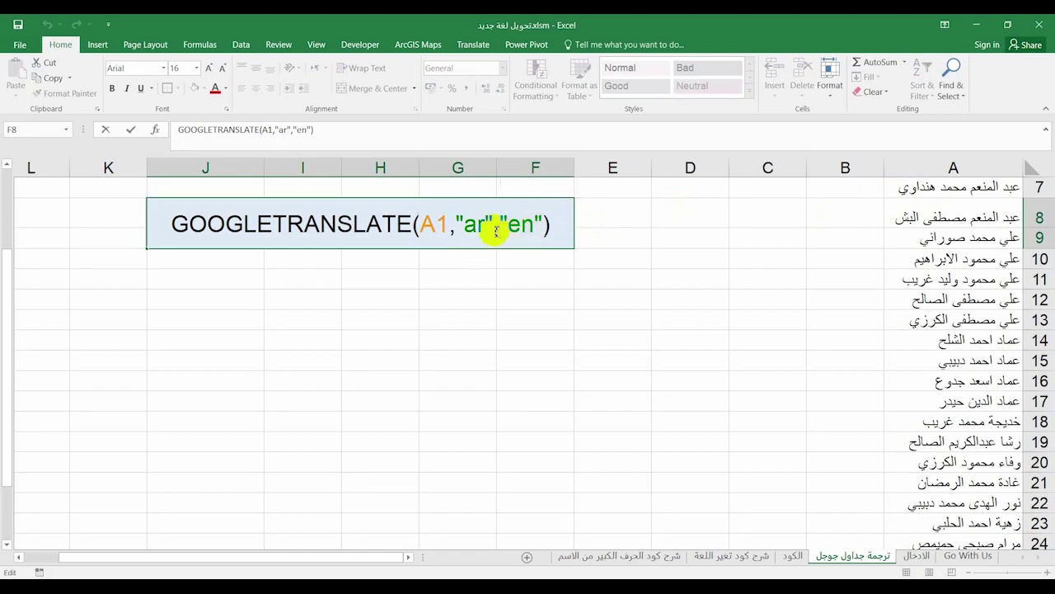
click(613, 298)
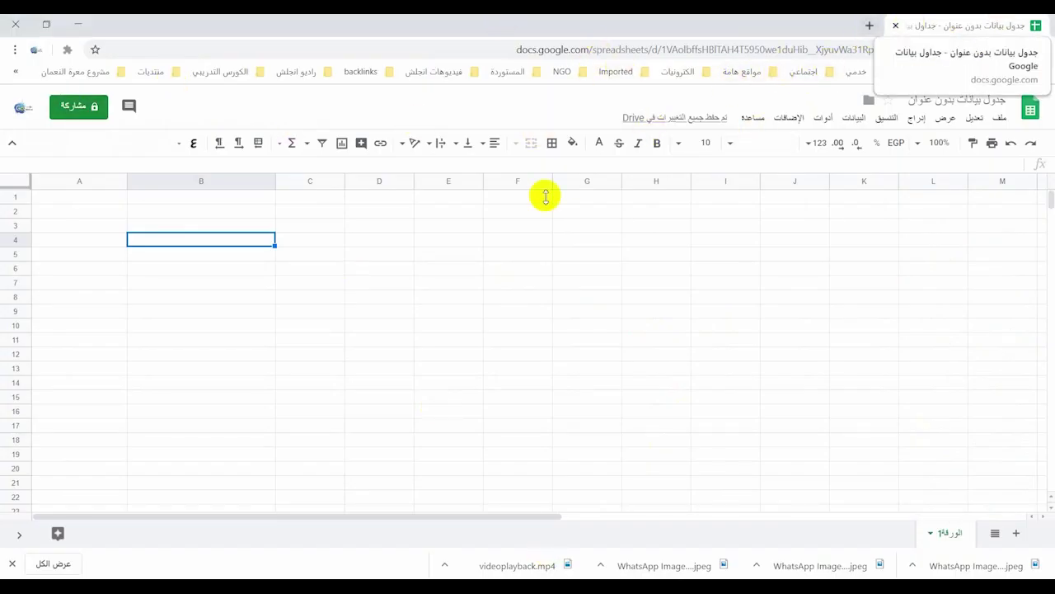
Type three Arabic names into cells A1, A2 and A3 of the blank spreadsheet.
click(108, 202)
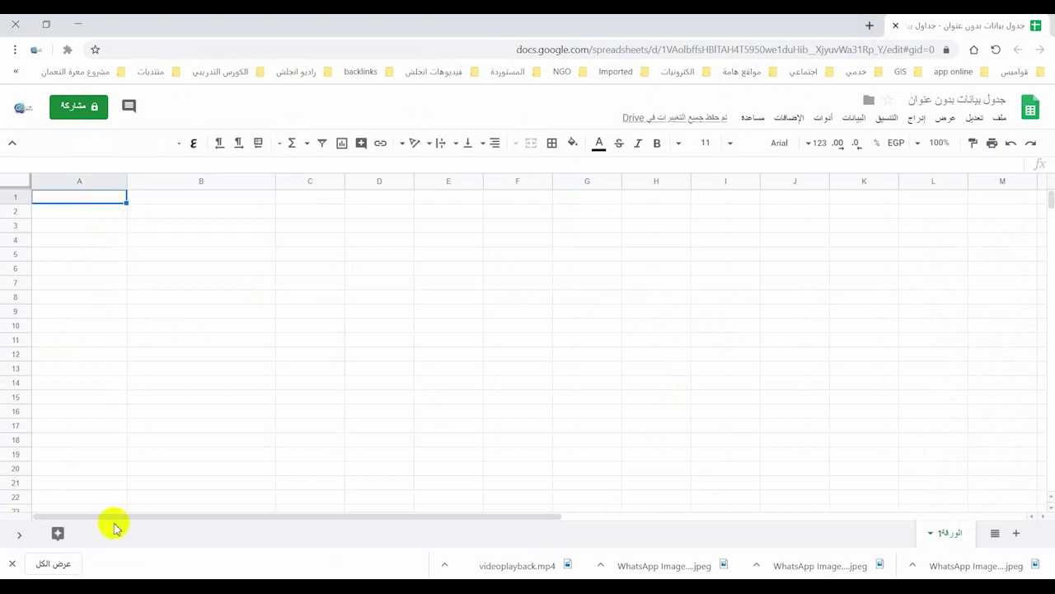
text(محمد)
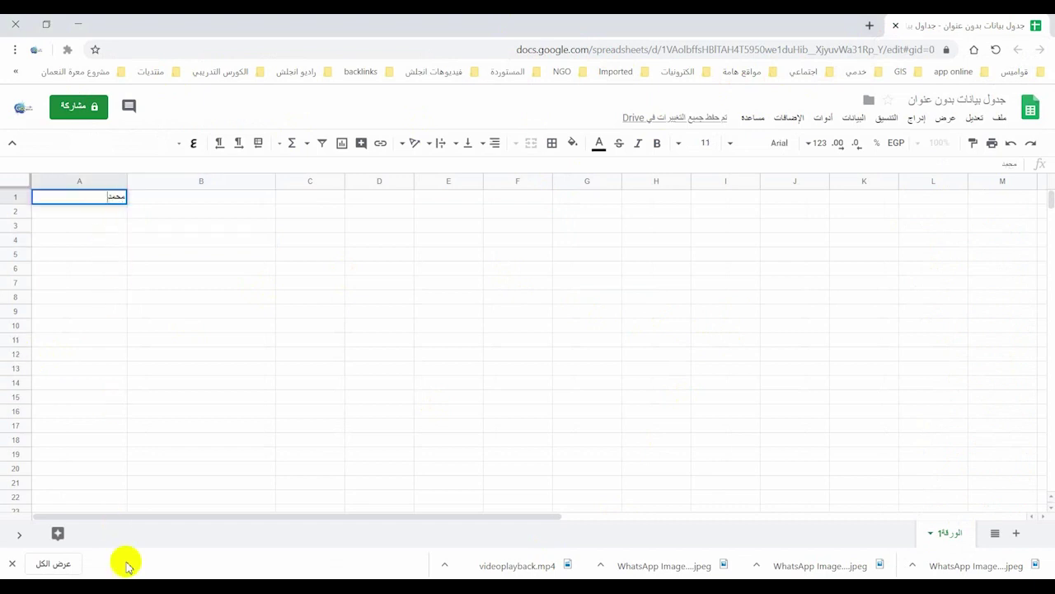
text( عريب)
key(Return)
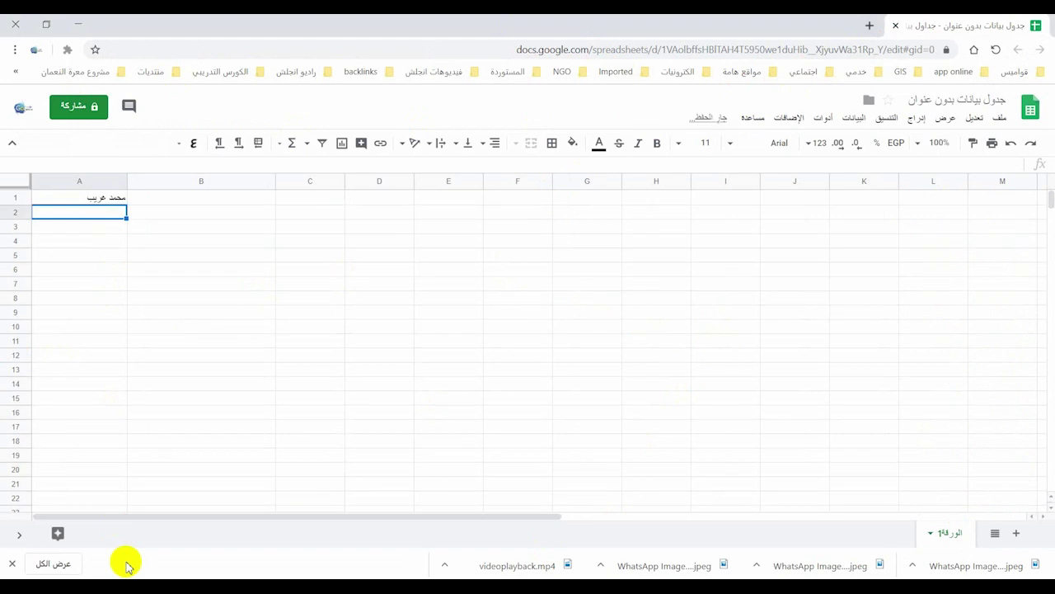
text(مصط)
key(BackSpace)
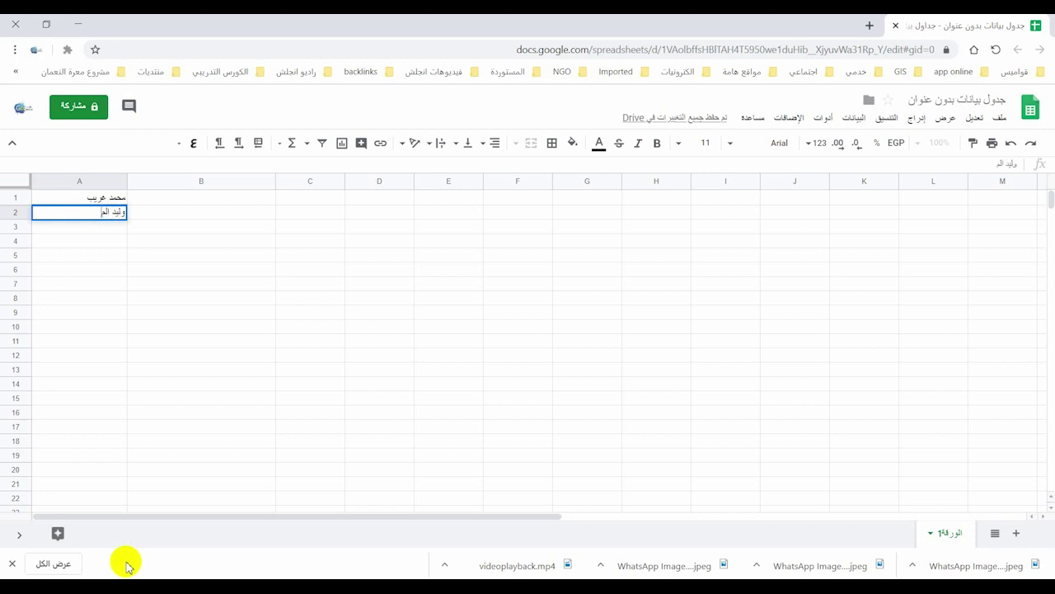
key(Return)
text(ي)
text(نديل)
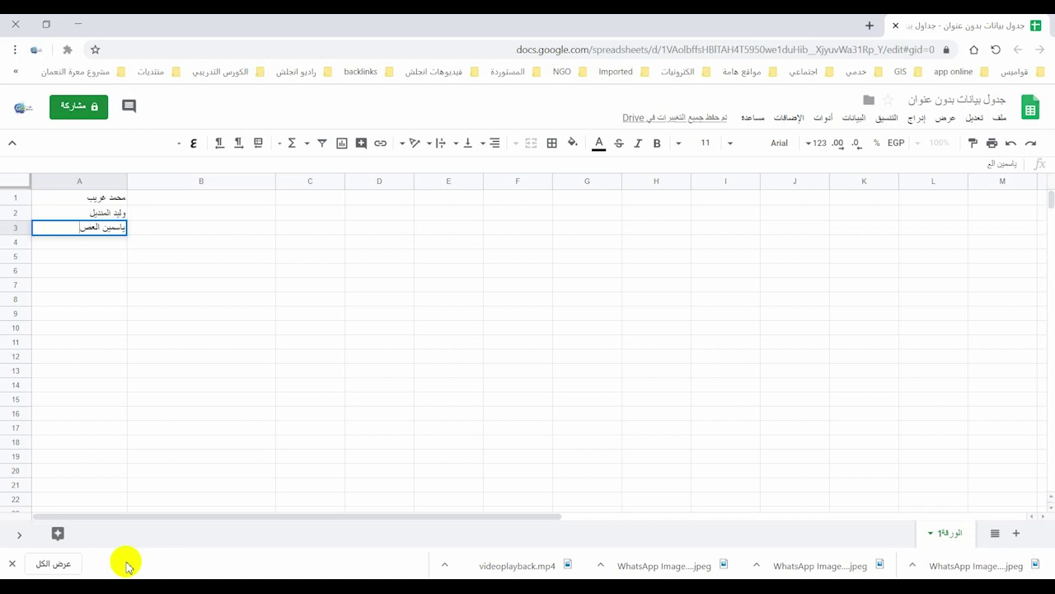
key(Return)
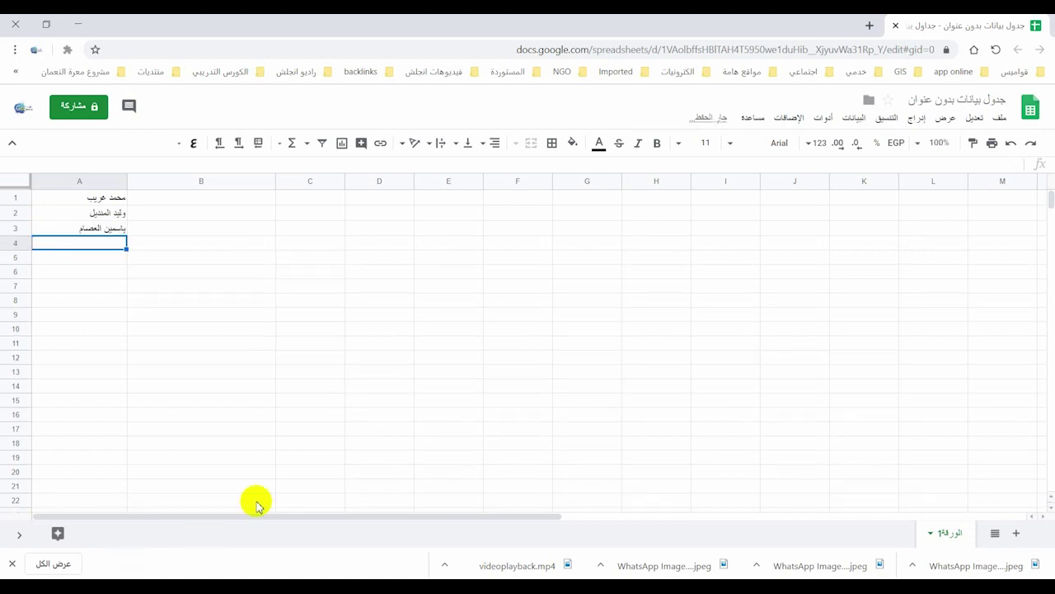
click(173, 198)
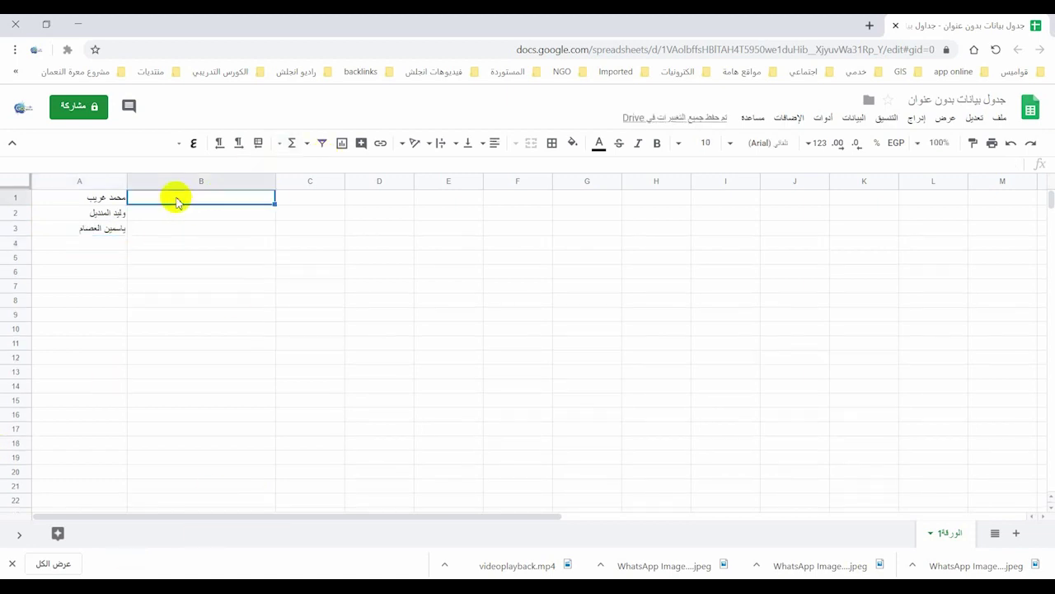
Enter =GOOGLETRANSLATE(A1,"ar","en") in B1 to translate the first name into English.
text(=)
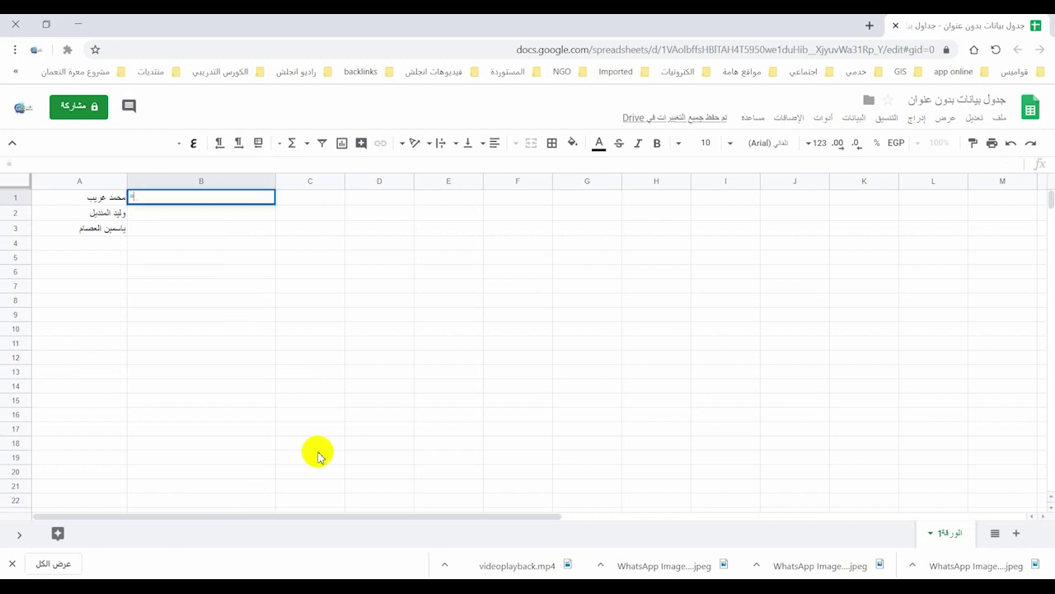
text(لخحل)
key(BackSpace)
key(BackSpace)
key(BackSpace)
text(goog)
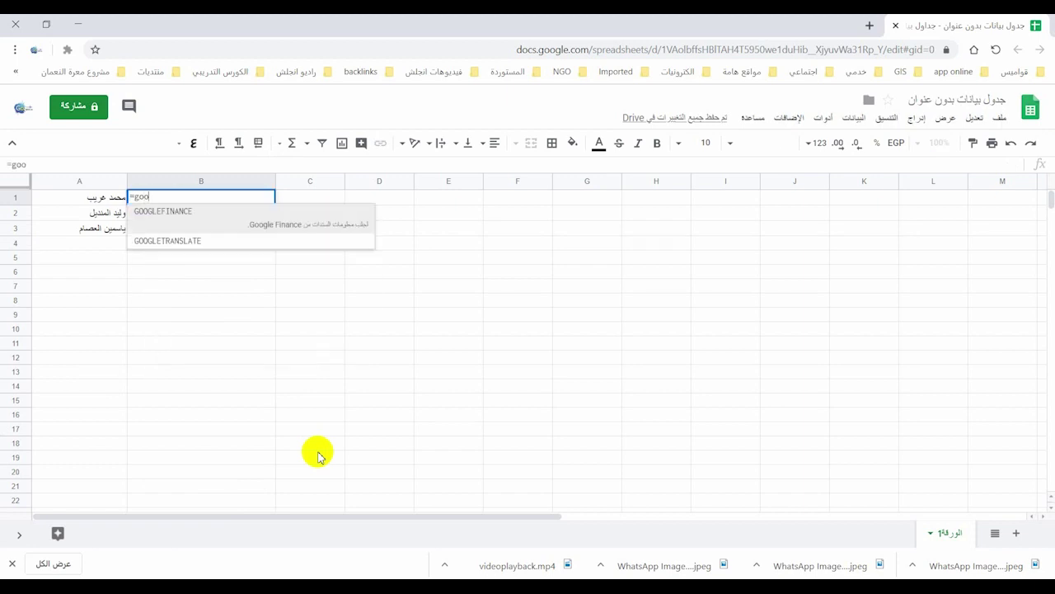
click(200, 229)
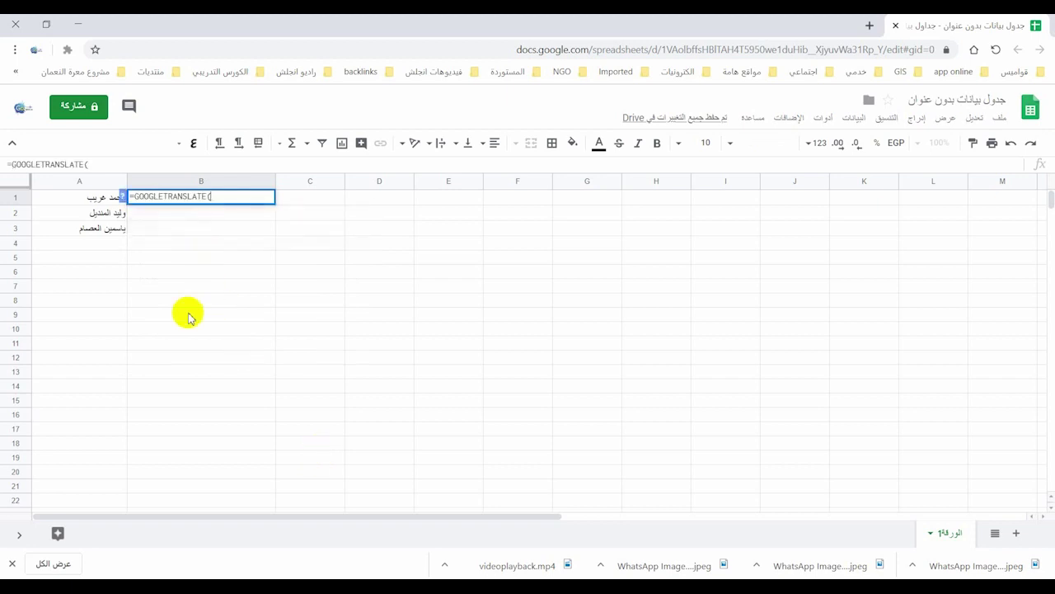
click(91, 196)
text(,"ar",)
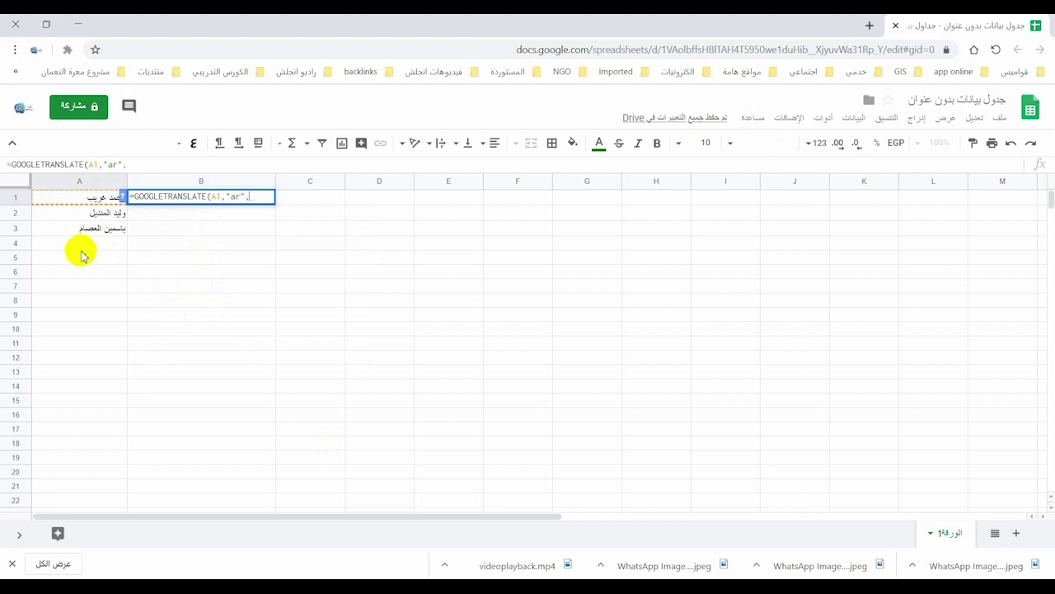
text(")
text())
key(Return)
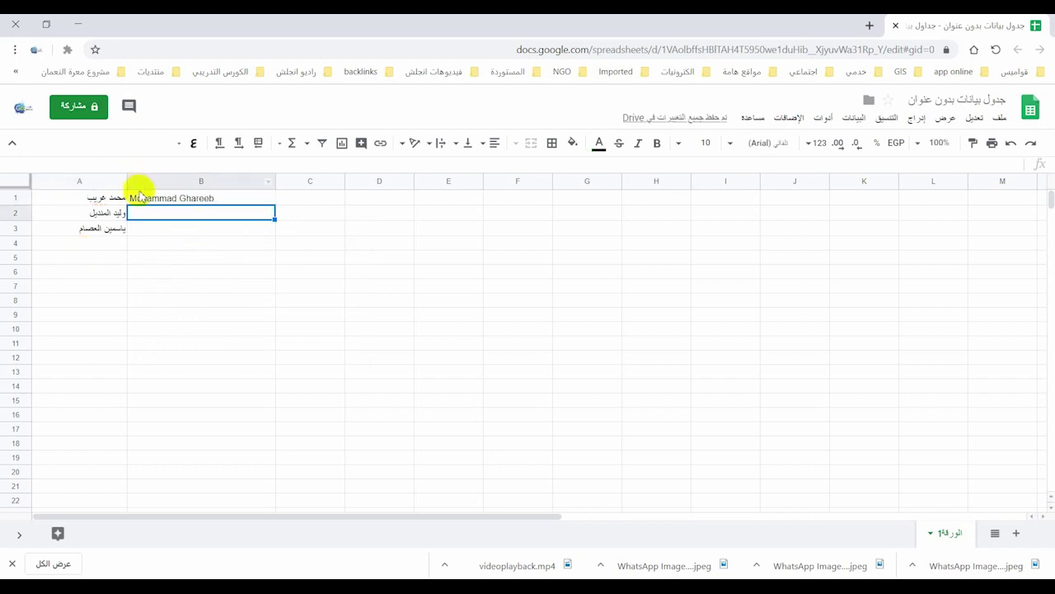
click(189, 200)
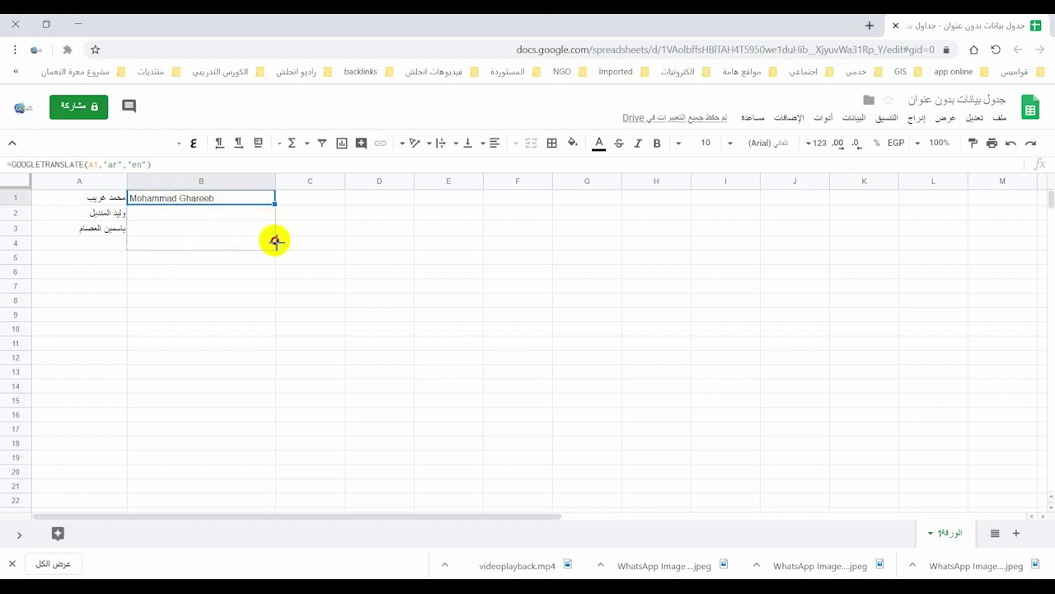
Fill the translation formula down to B4, then delete the #VALUE! error in B4.
drag(277, 204, 275, 241)
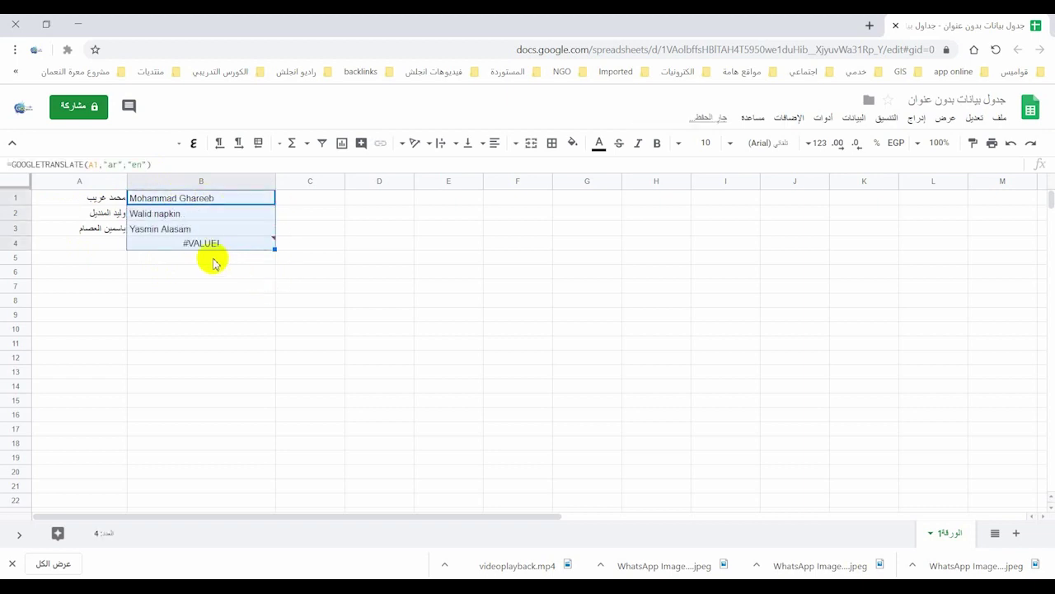
click(160, 244)
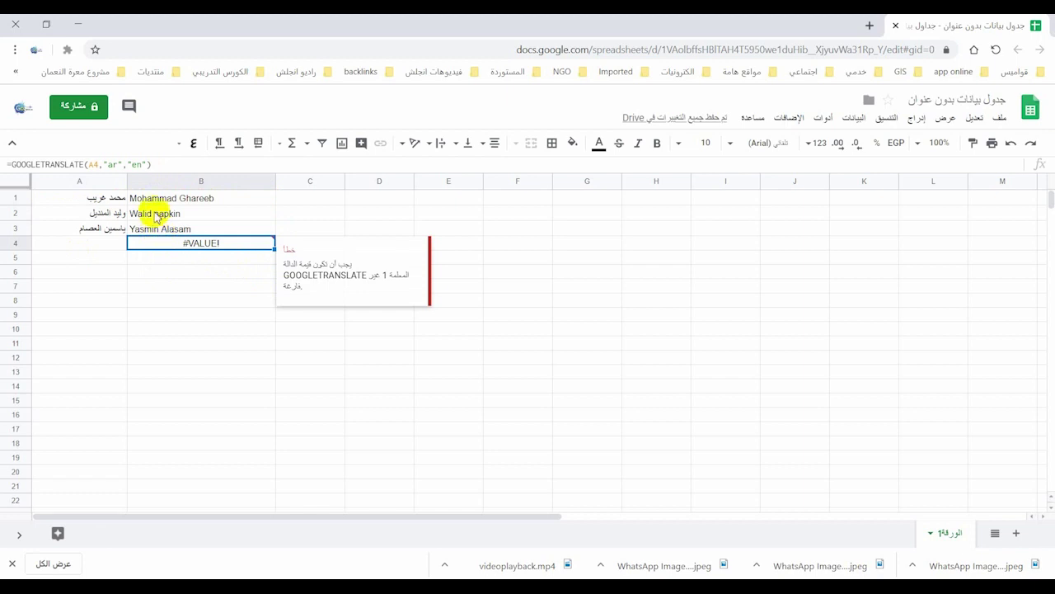
click(164, 213)
click(219, 247)
key(Delete)
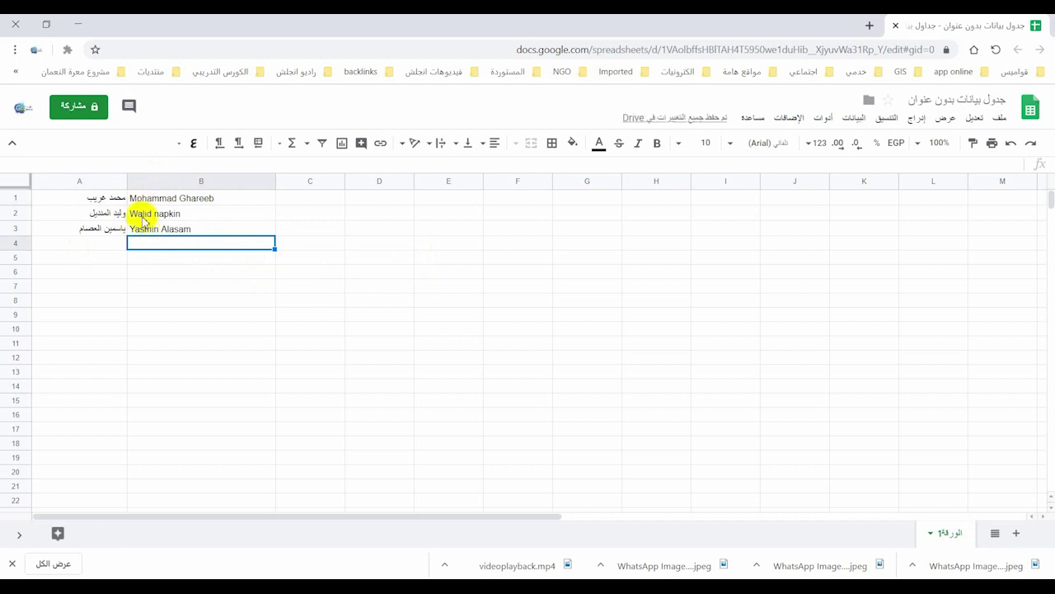
Inspect B2's translation formula and its source name, leaving it unchanged.
click(142, 213)
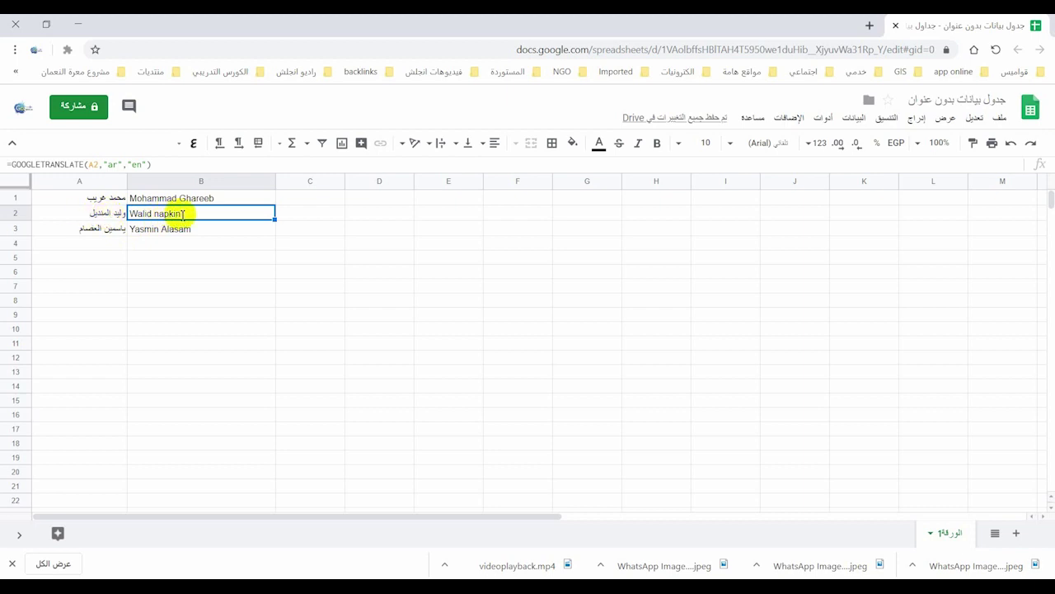
double_click(180, 216)
key(Escape)
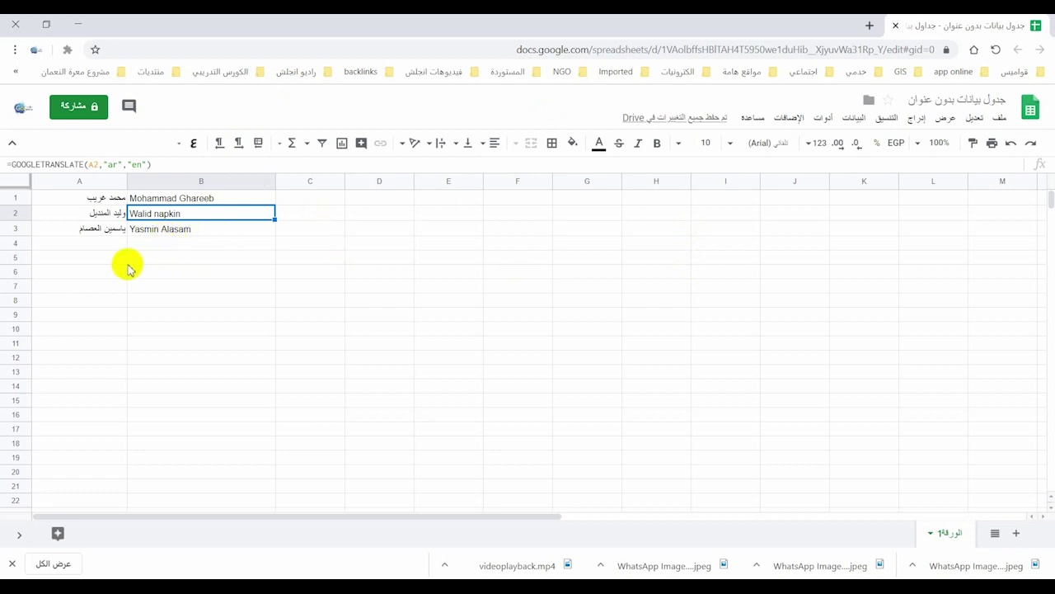
drag(79, 198, 80, 228)
click(379, 345)
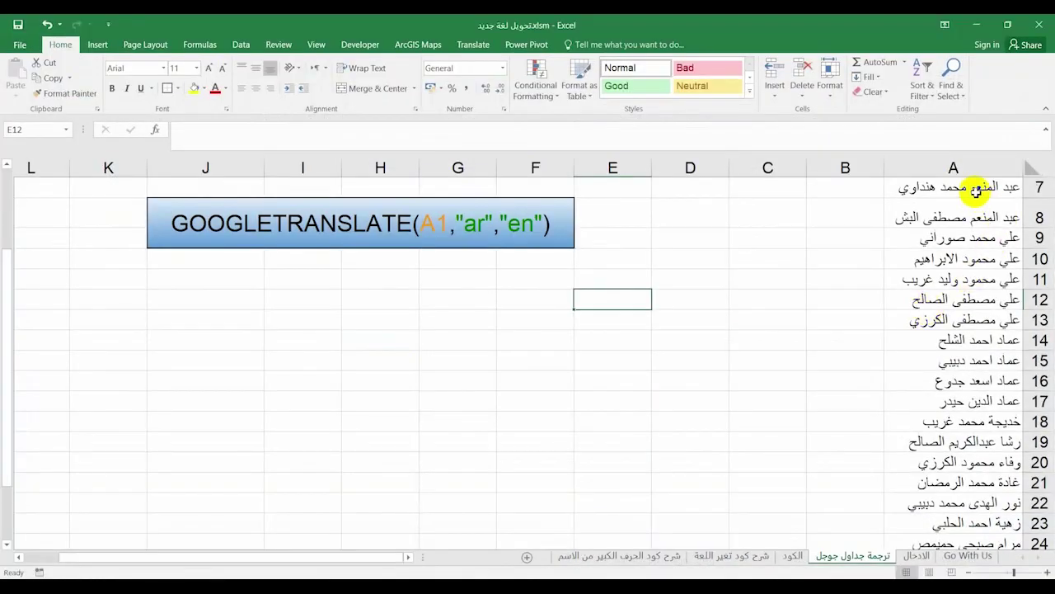
On the الادخال sheet, replace A1 with a new Arabic name and clear B1.
click(914, 555)
click(926, 187)
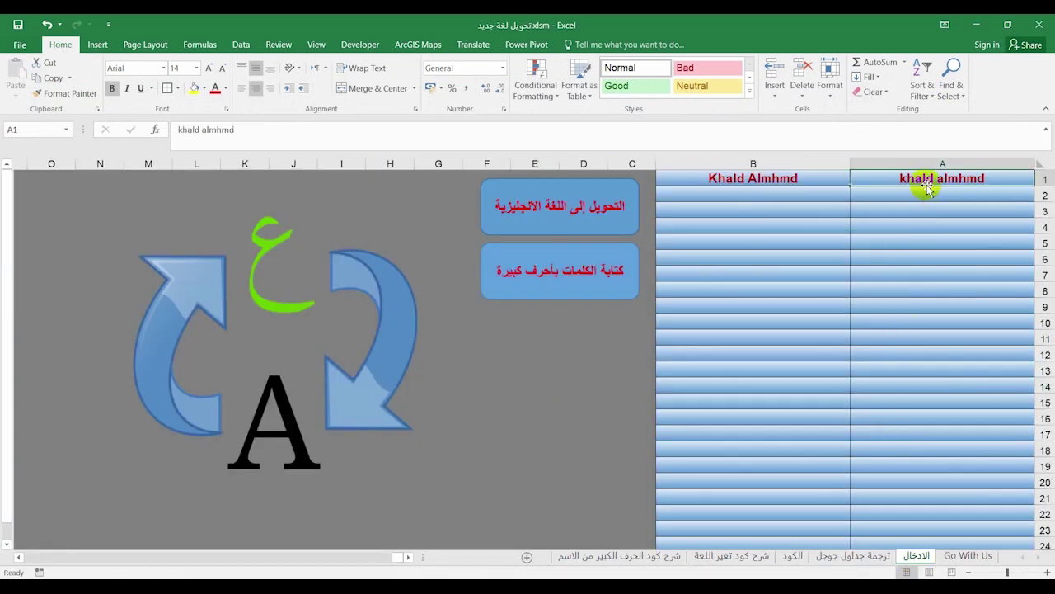
key(BackSpace)
text(خال)
key(BackSpace)
key(BackSpace)
key(BackSpace)
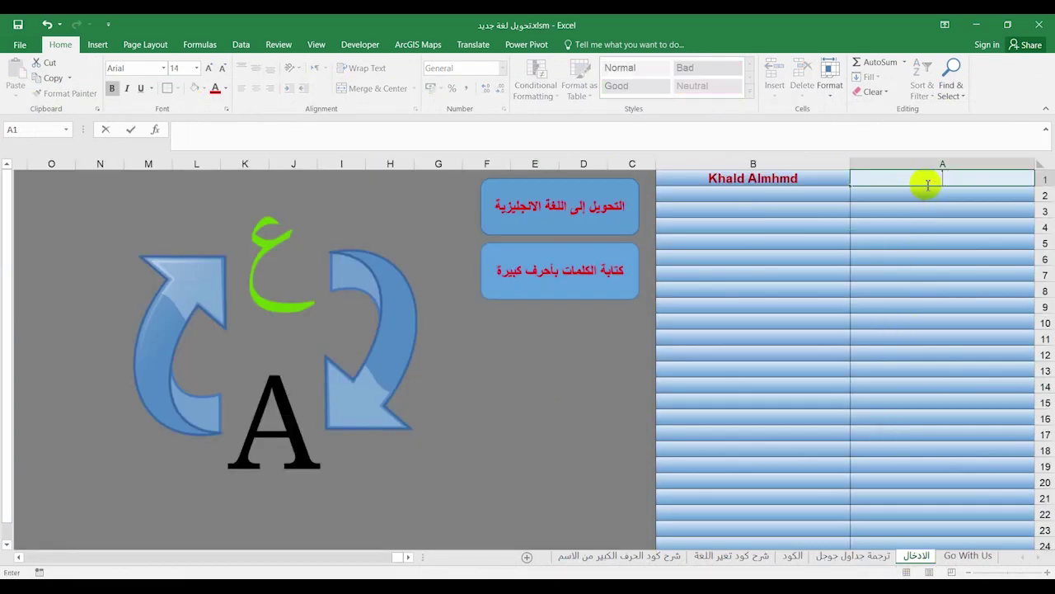
text(ليد المنديل)
click(592, 334)
click(736, 187)
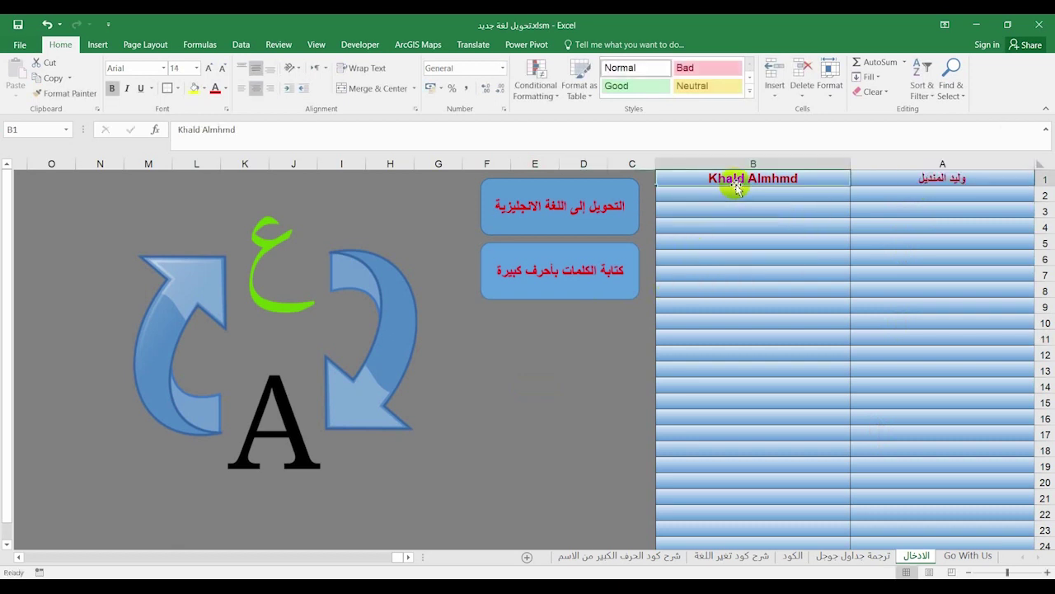
key(Delete)
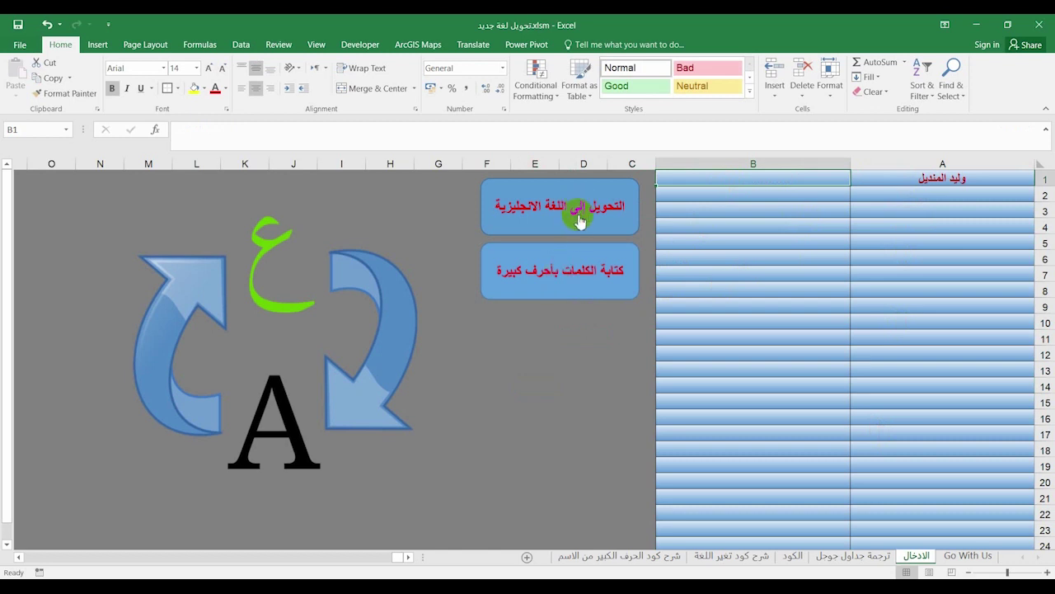
Run the convert and capitalise macros to transliterate the new name into A1 and B1.
click(579, 221)
click(584, 290)
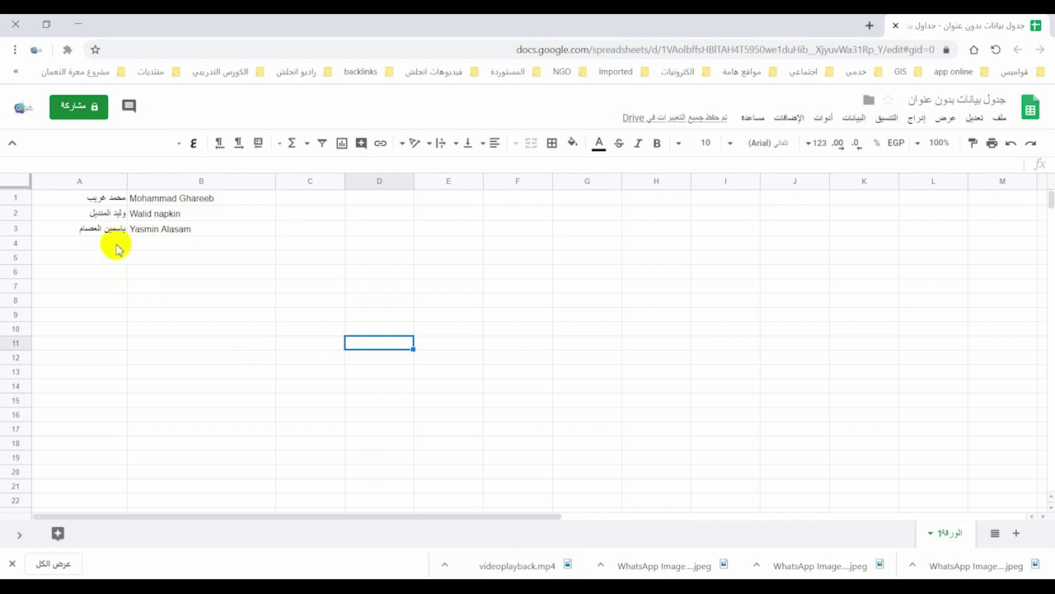
click(109, 242)
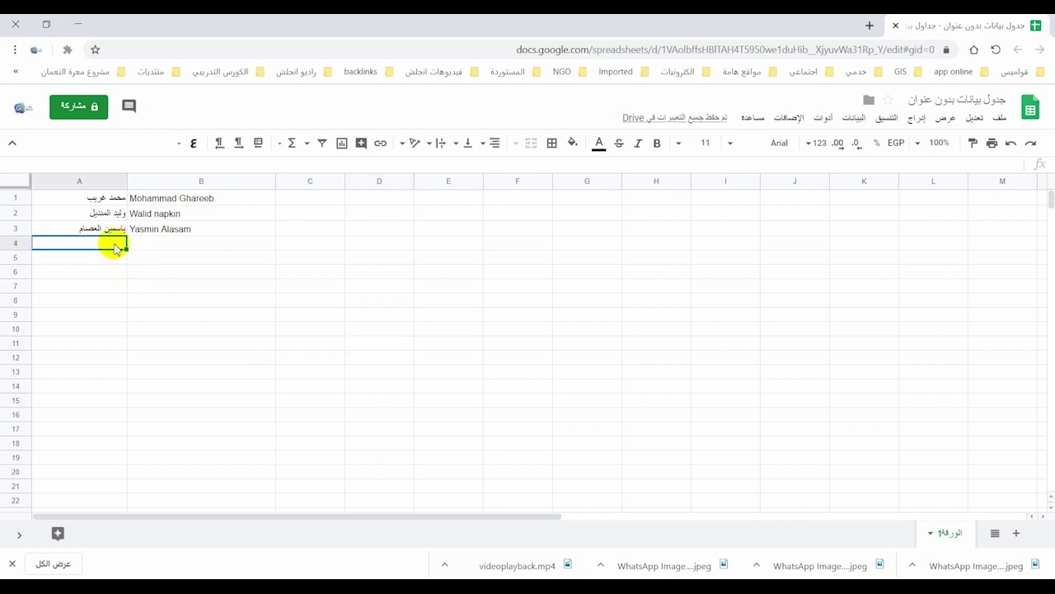
Add a fourth Arabic name in A4, fill the translation down, and delete B5's #VALUE! error.
text(ولاء الحامد)
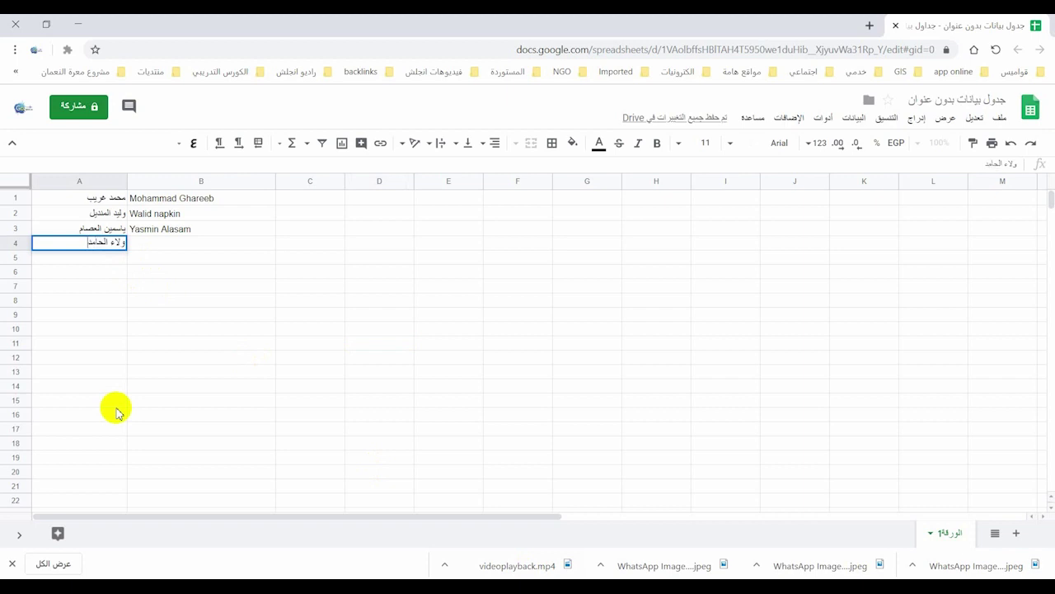
key(Return)
click(224, 236)
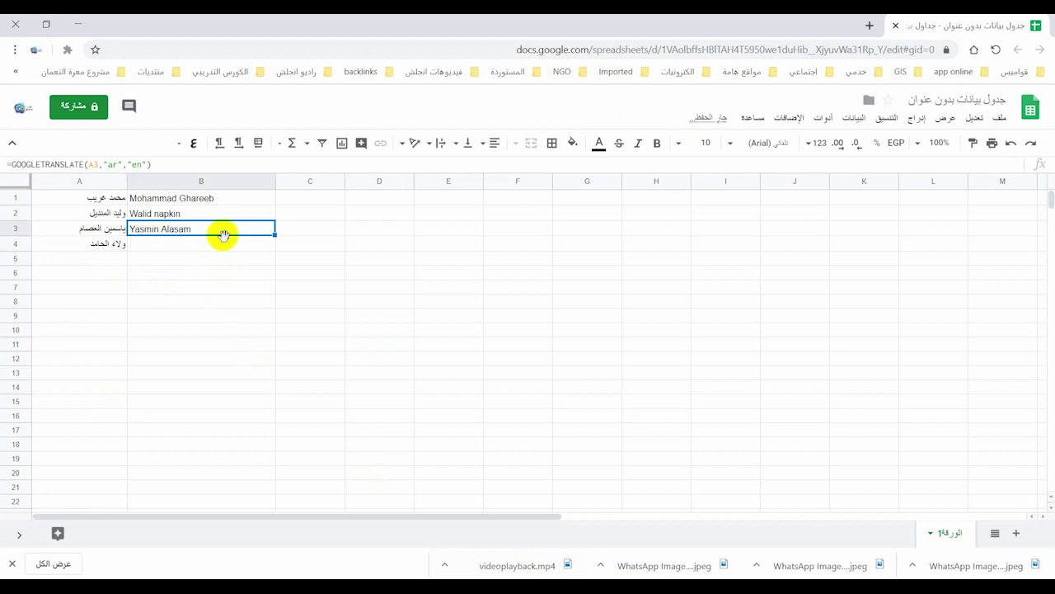
drag(276, 236, 276, 258)
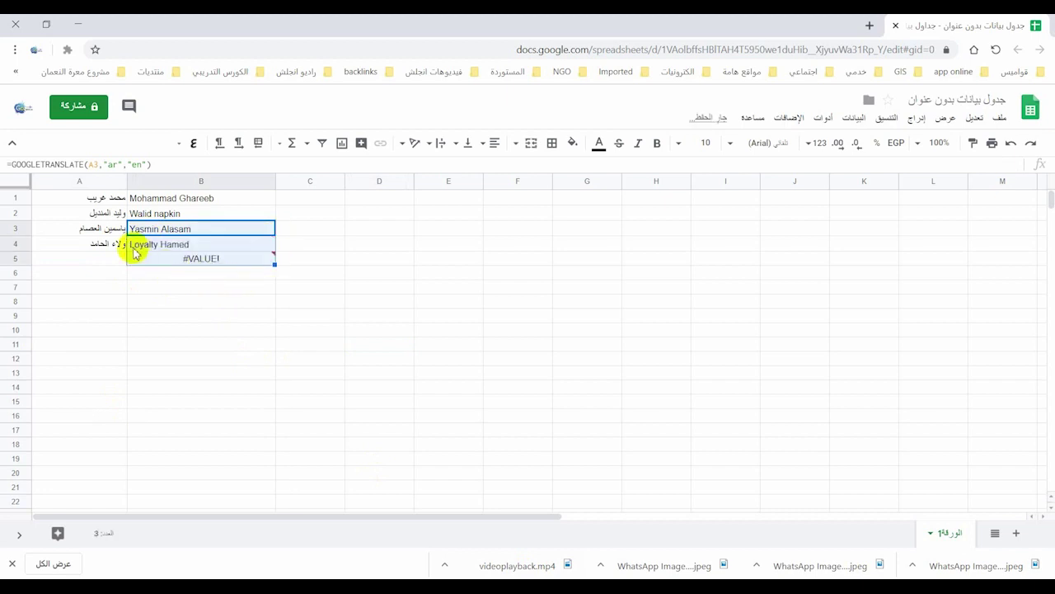
click(194, 260)
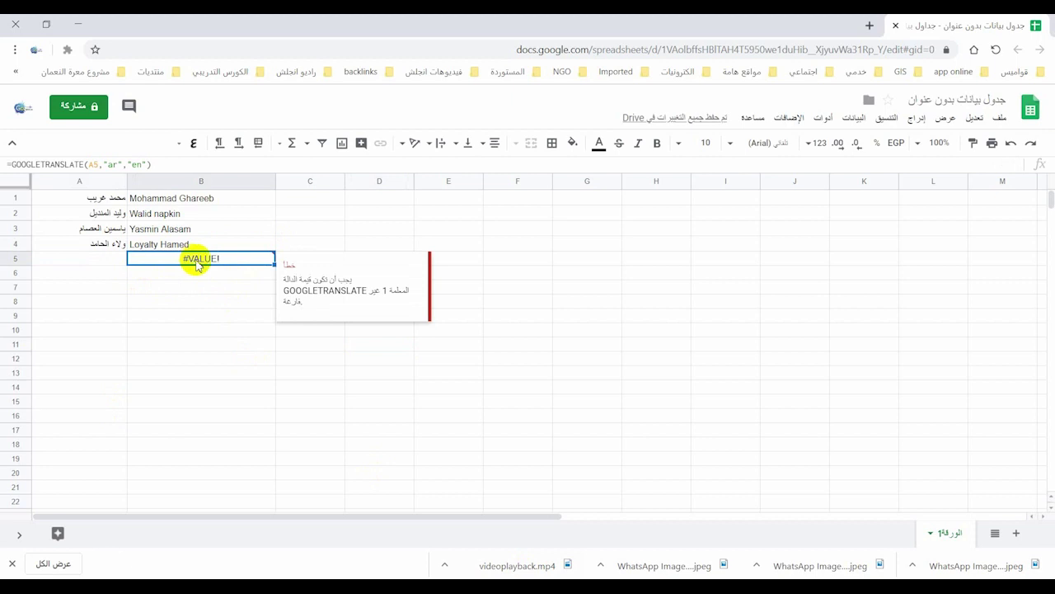
key(Delete)
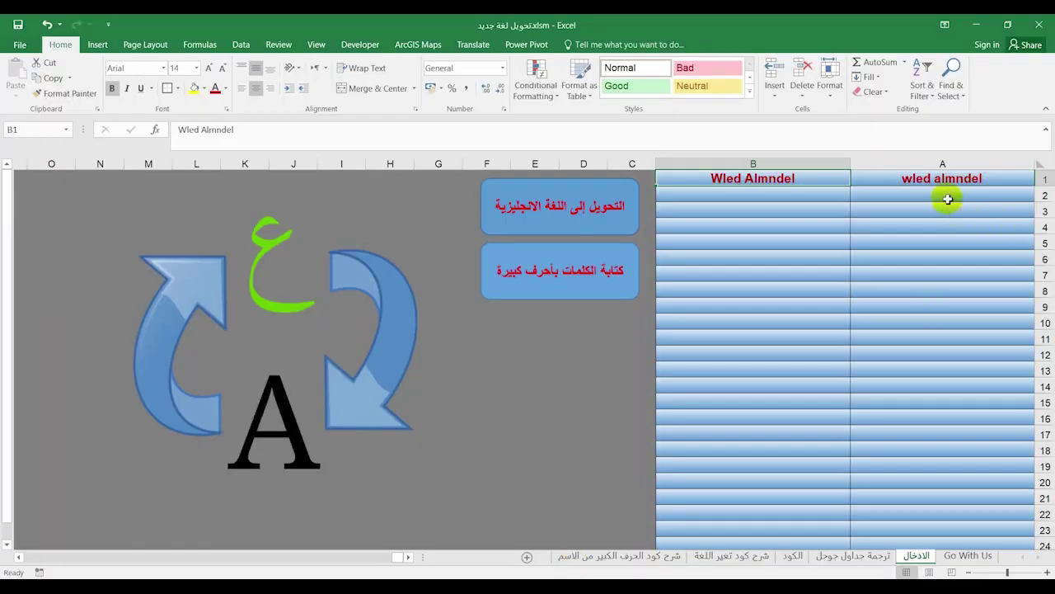
click(945, 196)
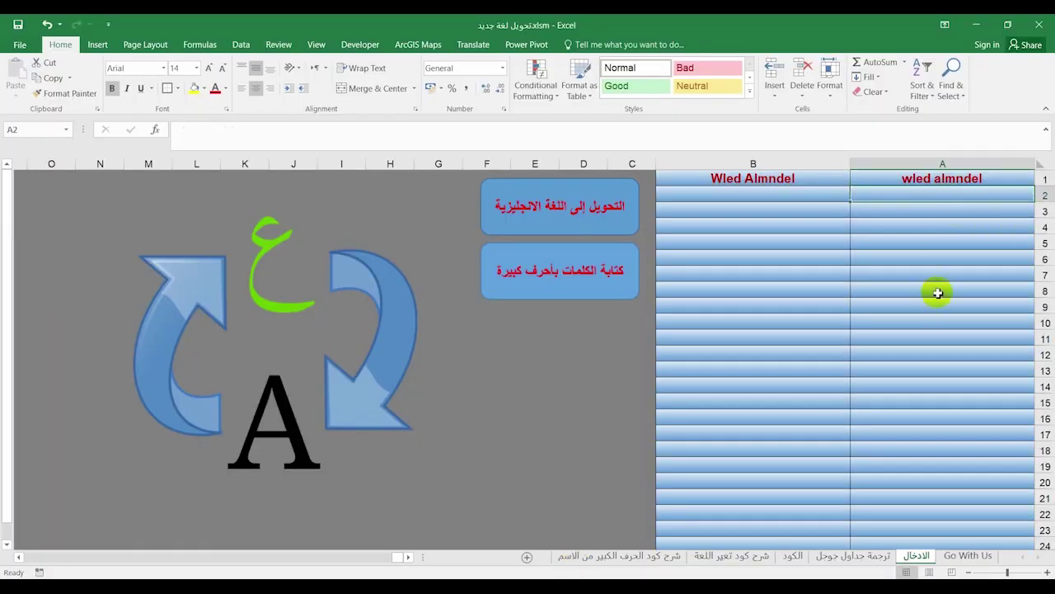
Replace A1 with another Arabic name and clear the old capitalised name from B1.
key(Up)
text(ولاء الحامد)
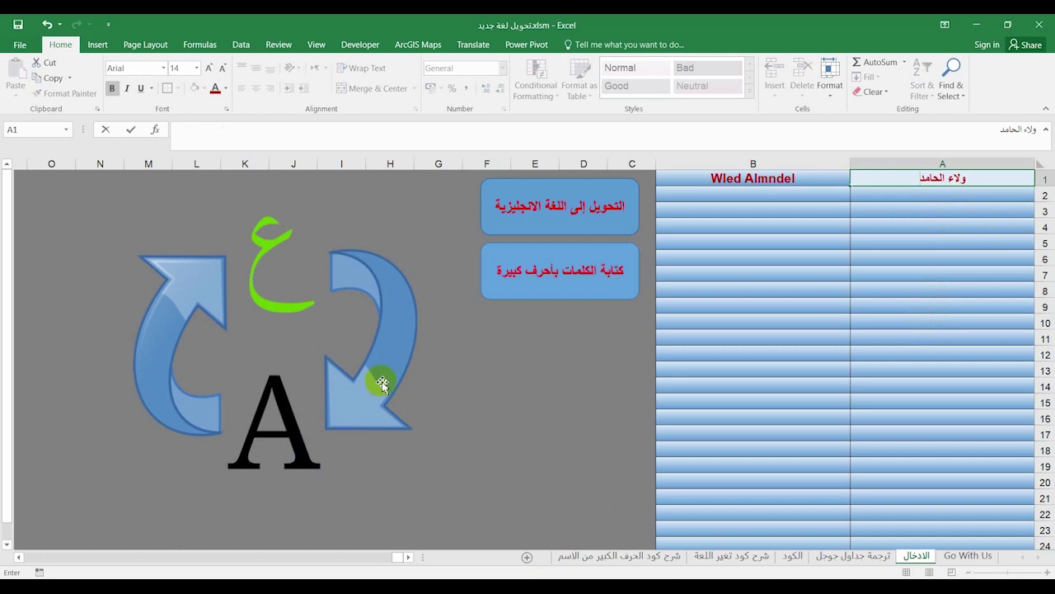
click(789, 187)
key(Delete)
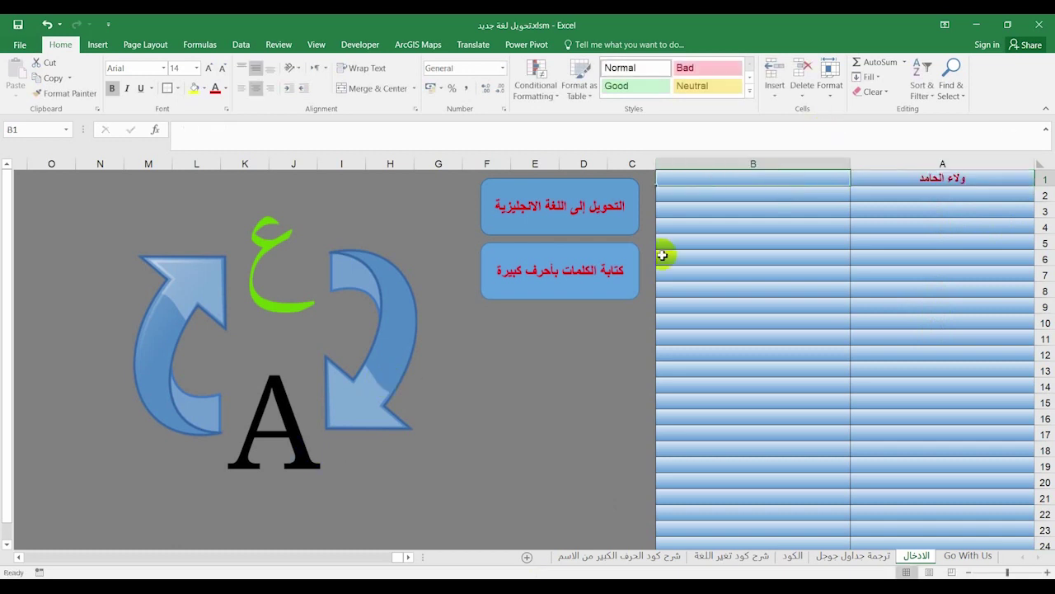
Run both macros to transliterate the name and write its capitalised form in B1.
click(534, 370)
click(547, 221)
click(555, 279)
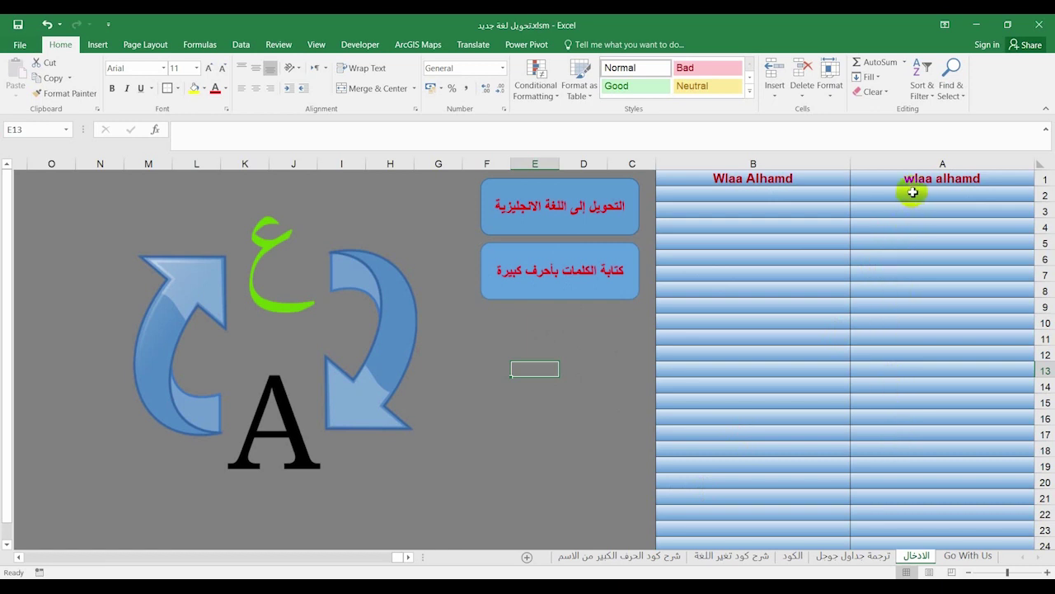
drag(913, 192, 915, 368)
click(878, 362)
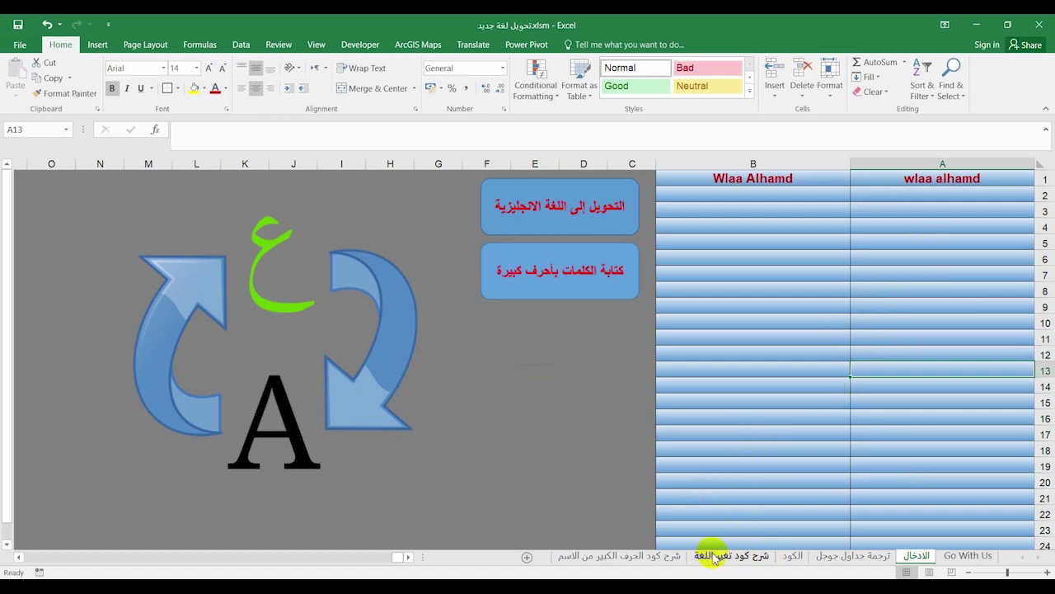
click(794, 556)
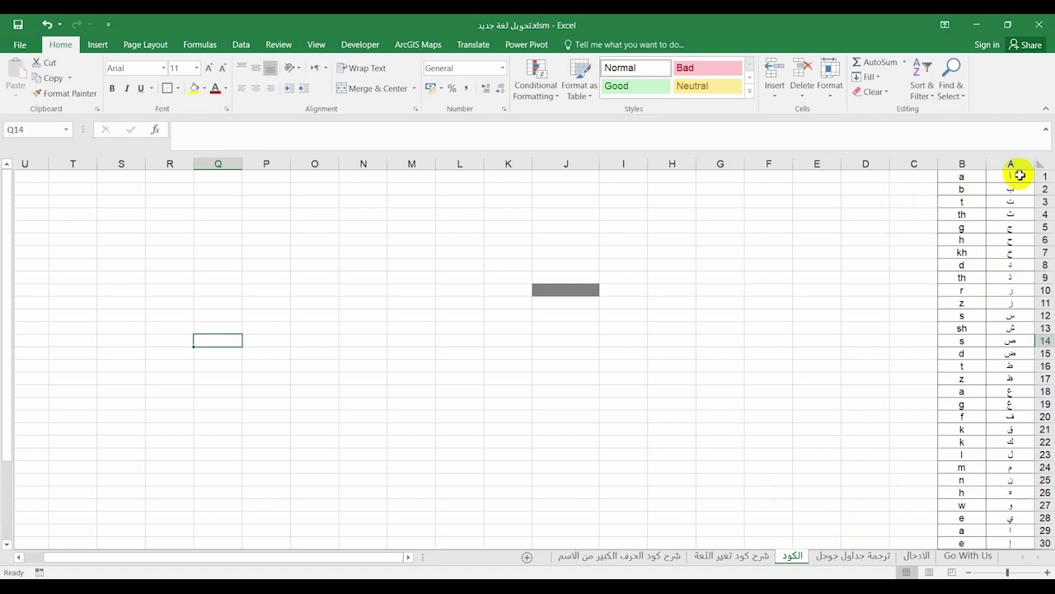
On the الكود sheet, check the first Arabic letter's Latin mapping, a.
click(1014, 201)
scroll(1009, 297, down, 2)
scroll(1010, 355, down, 2)
scroll(1011, 363, up, 1)
scroll(1009, 360, up, 1)
scroll(1008, 338, up, 2)
click(1010, 178)
click(965, 178)
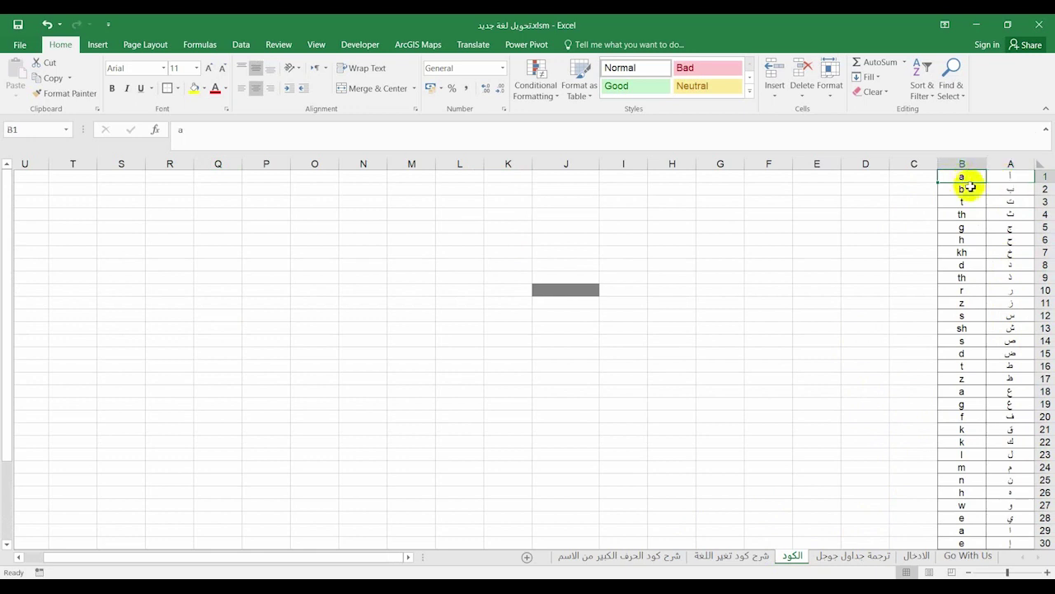
click(1011, 179)
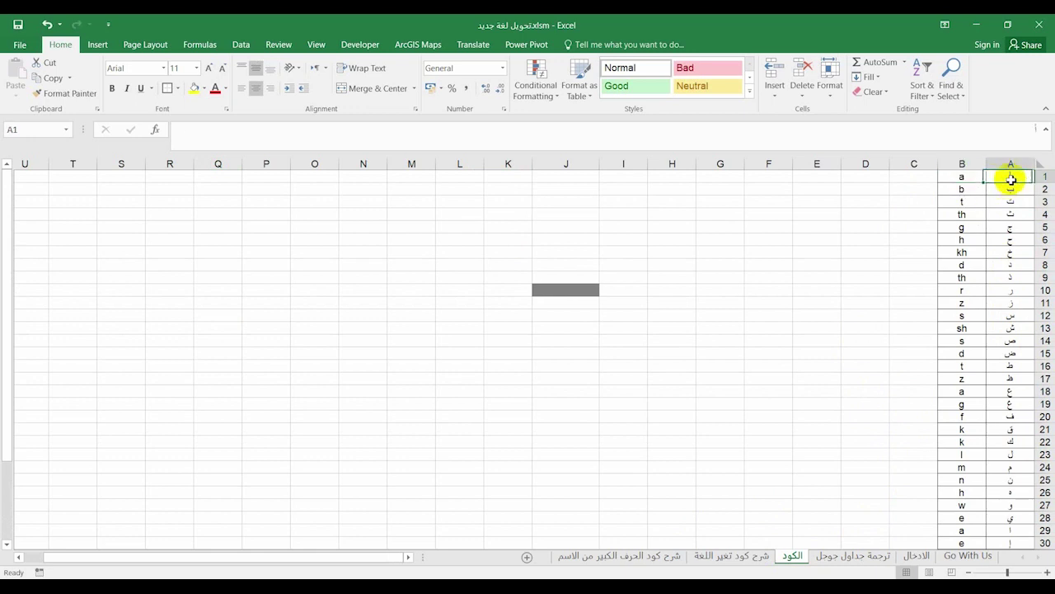
click(964, 177)
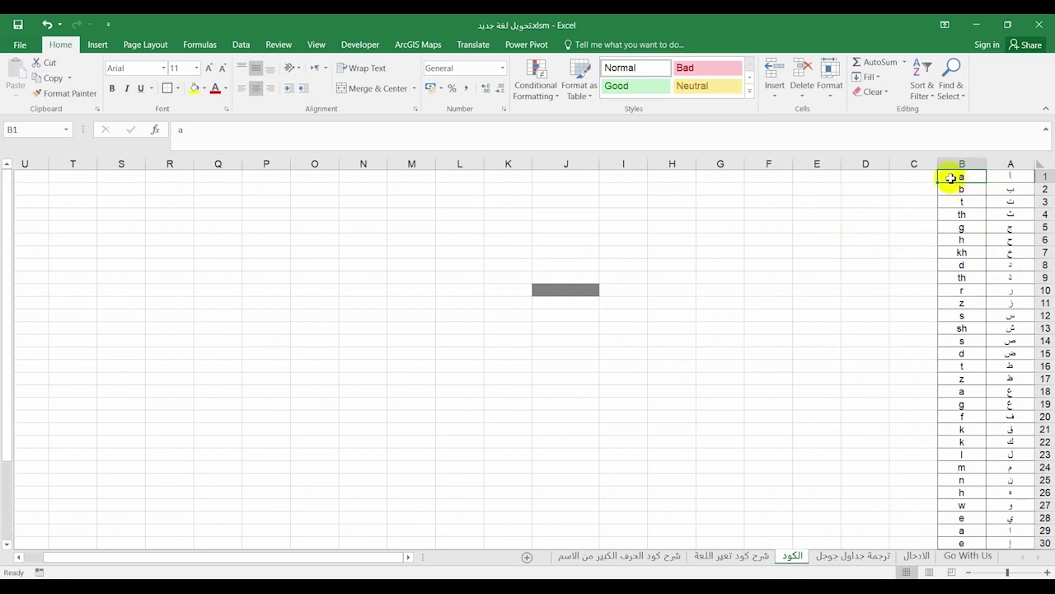
Inspect the letter mappings in rows 4, 7 and 13: th, kh and sh.
click(1008, 188)
drag(989, 191, 1009, 202)
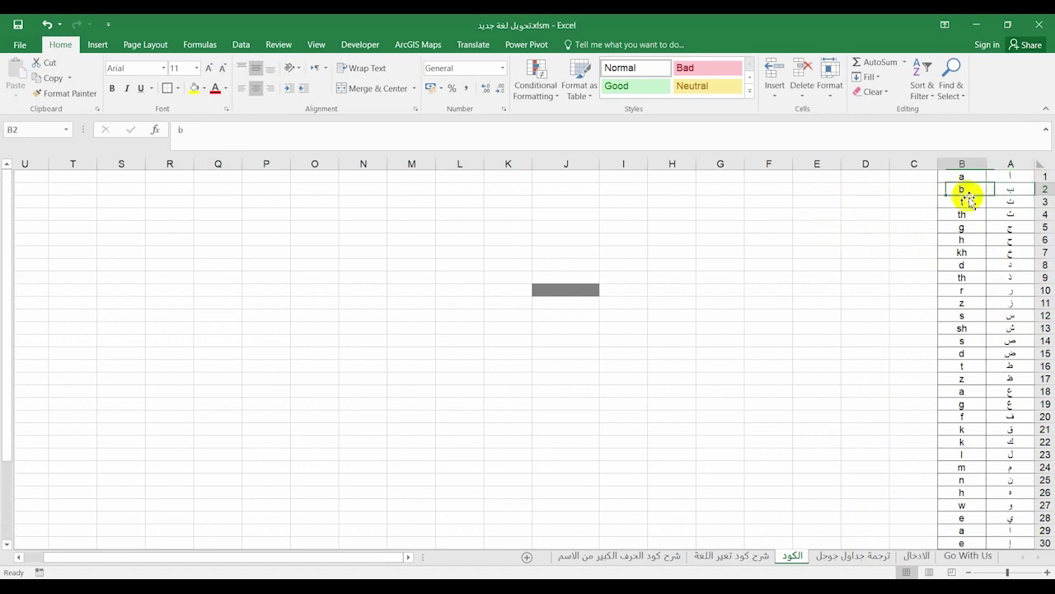
click(1006, 216)
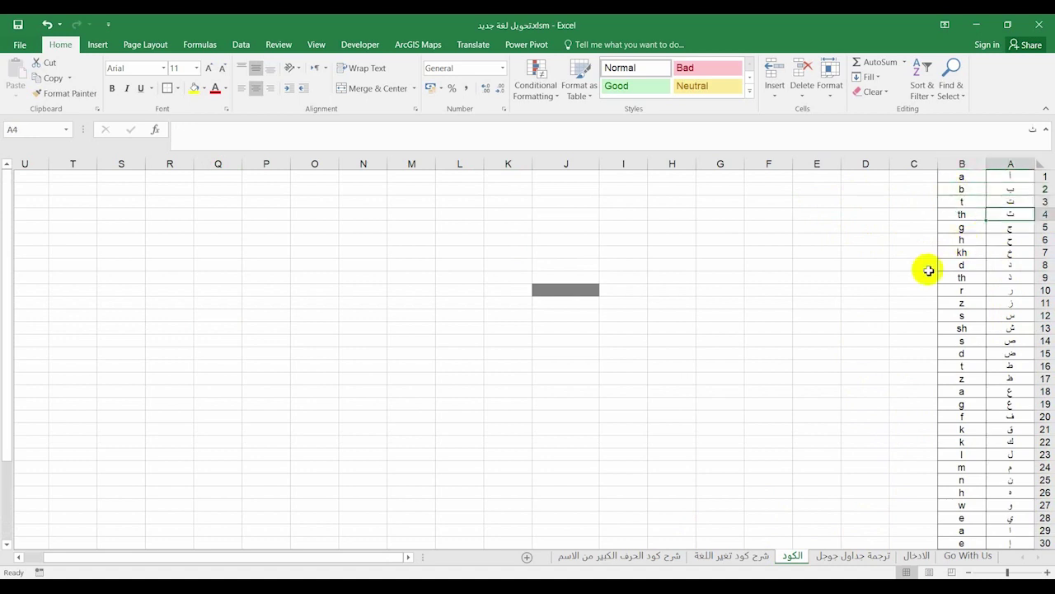
click(965, 213)
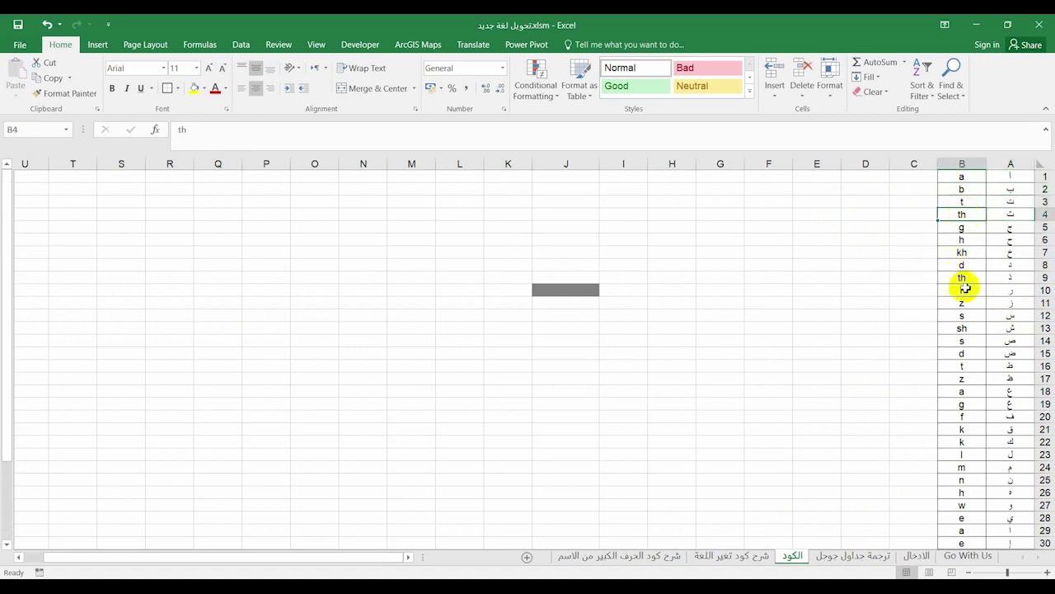
click(1009, 253)
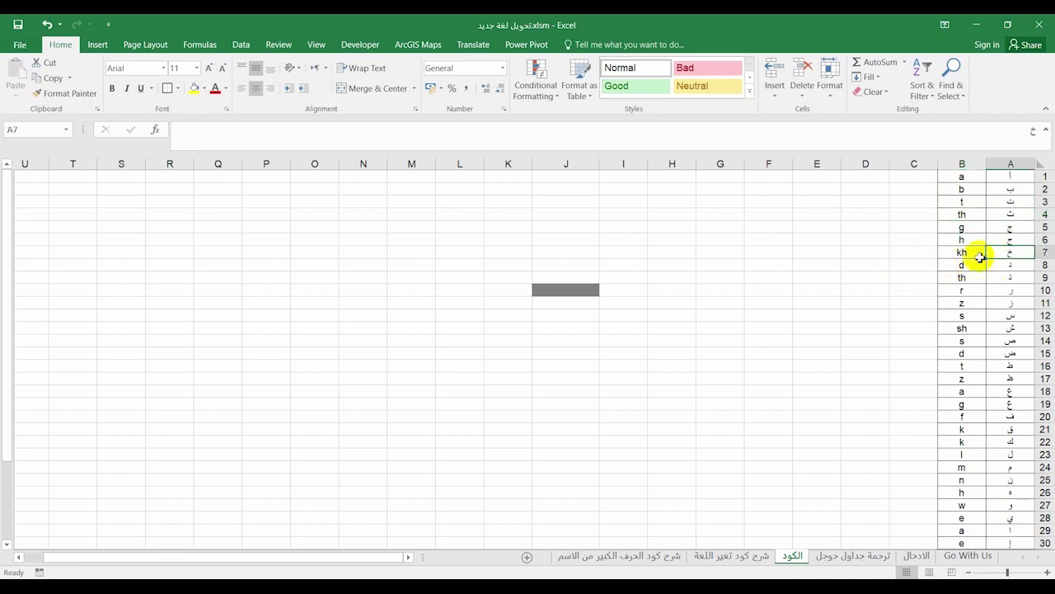
click(963, 254)
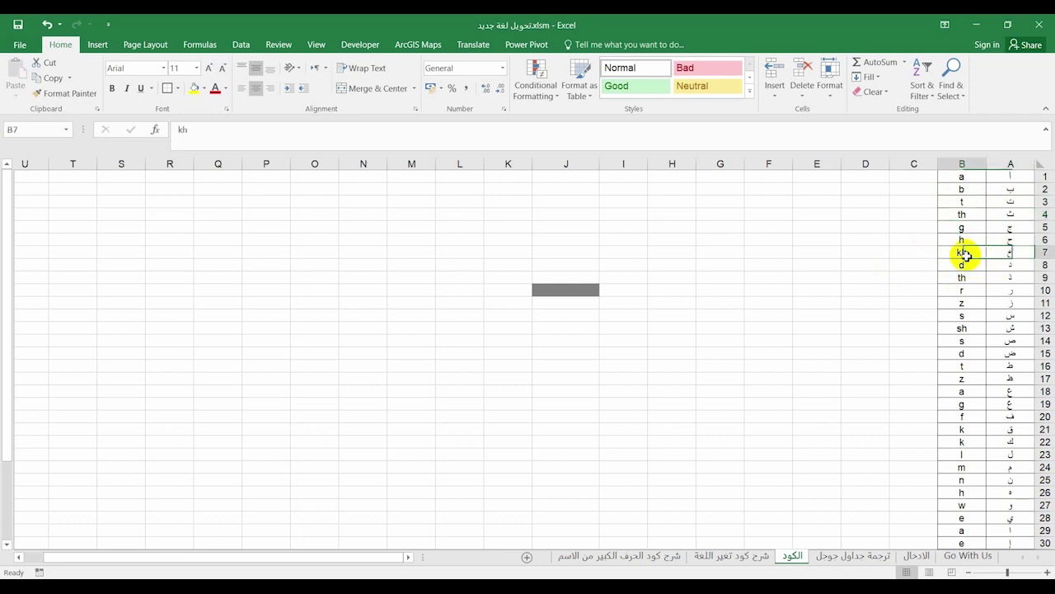
click(1004, 328)
click(962, 332)
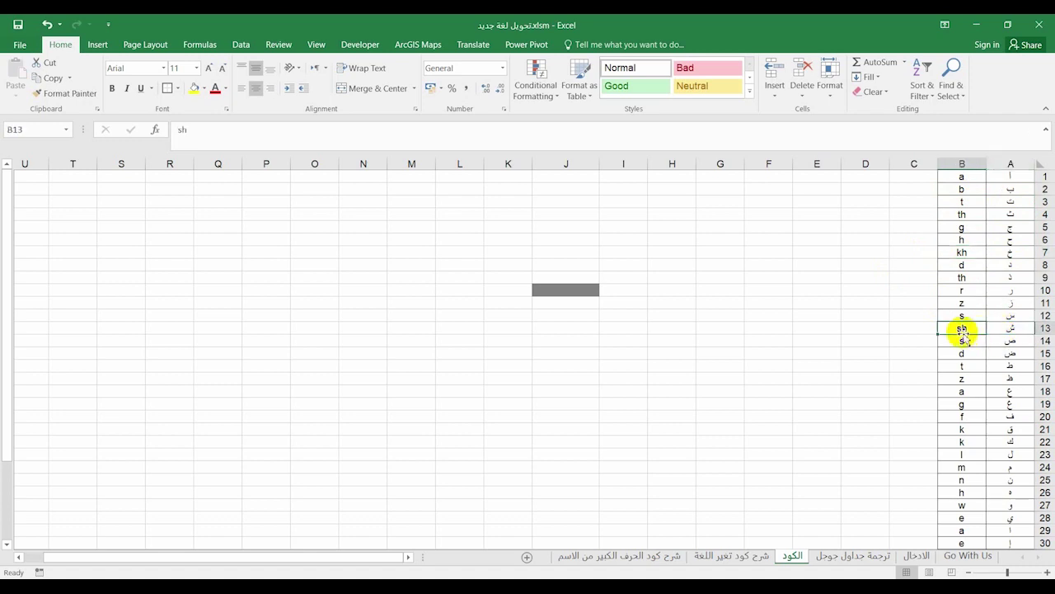
Check the lower mappings e (row 30) and h (row 33), then return to the الادخال sheet.
scroll(1007, 306, down, 1)
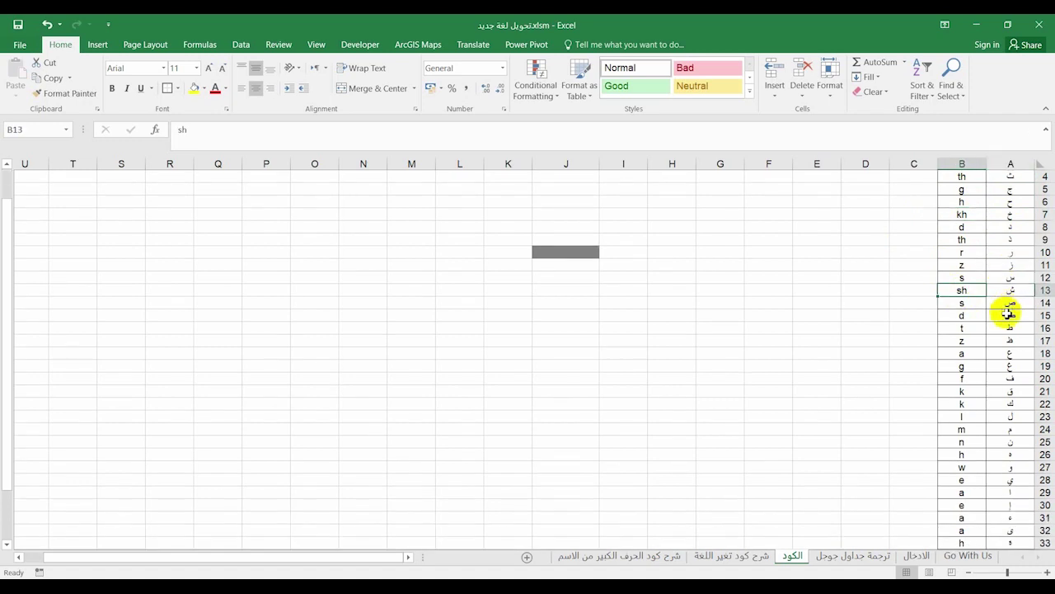
scroll(1006, 321, down, 4)
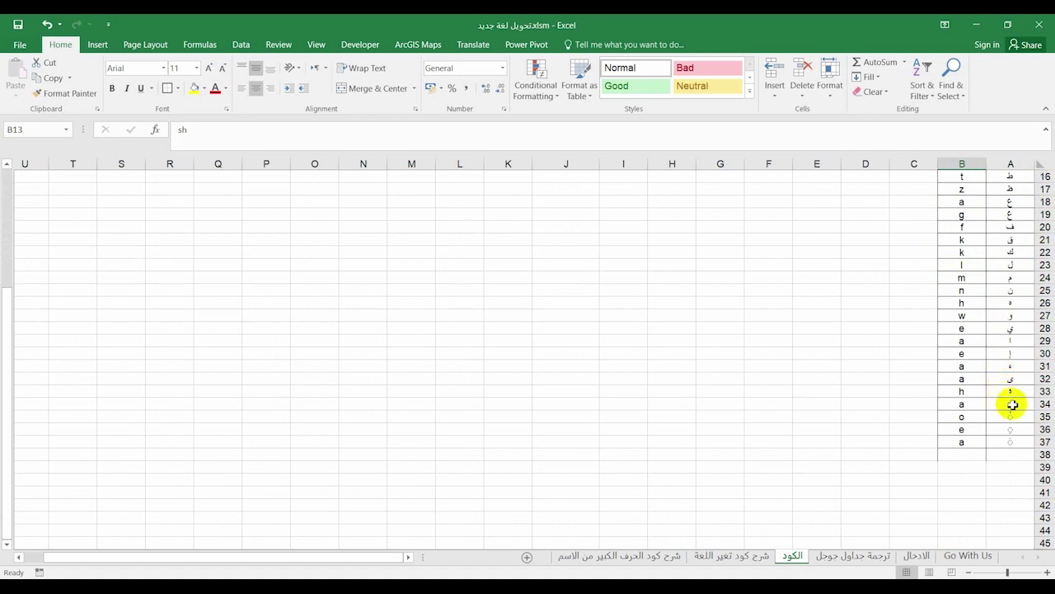
click(989, 364)
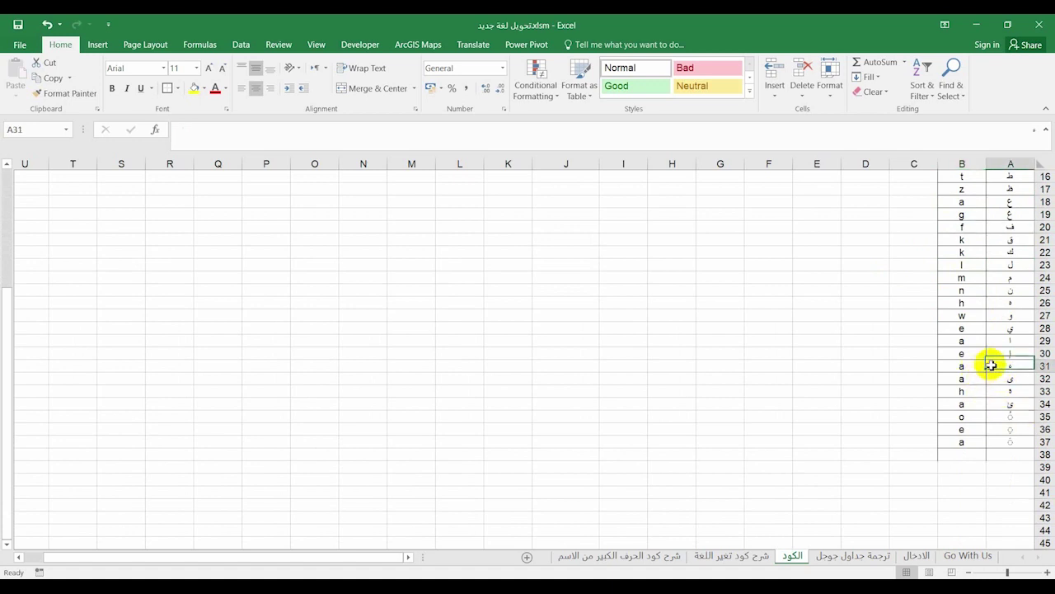
click(956, 366)
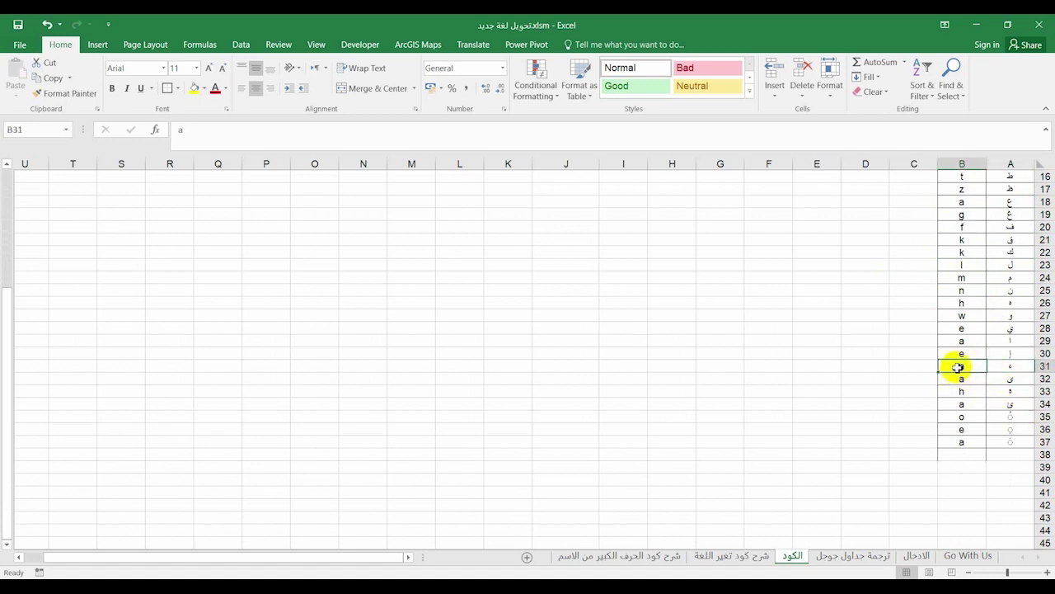
click(1008, 353)
click(979, 355)
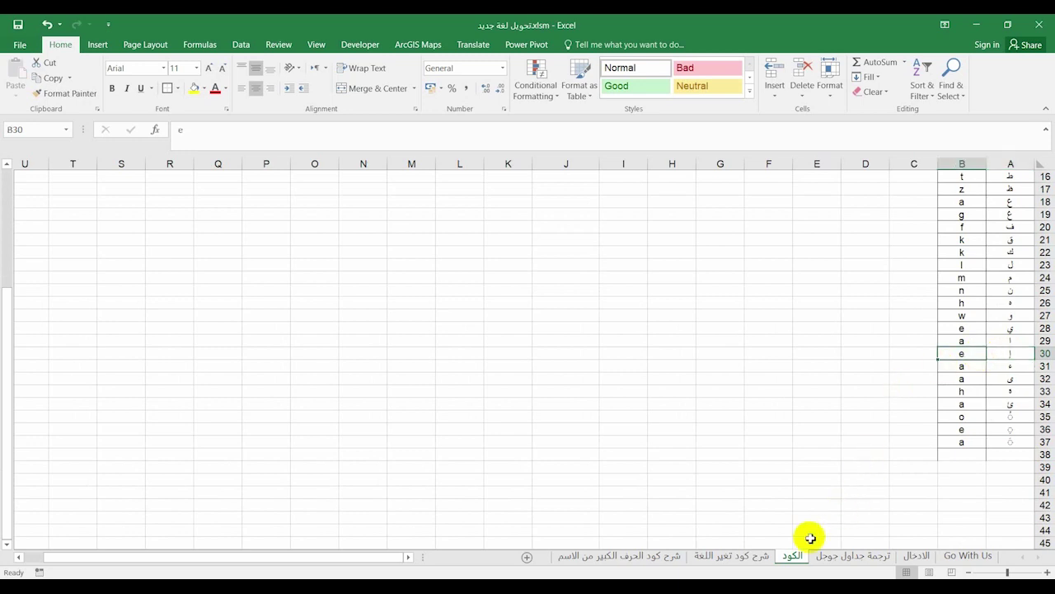
click(998, 393)
click(969, 392)
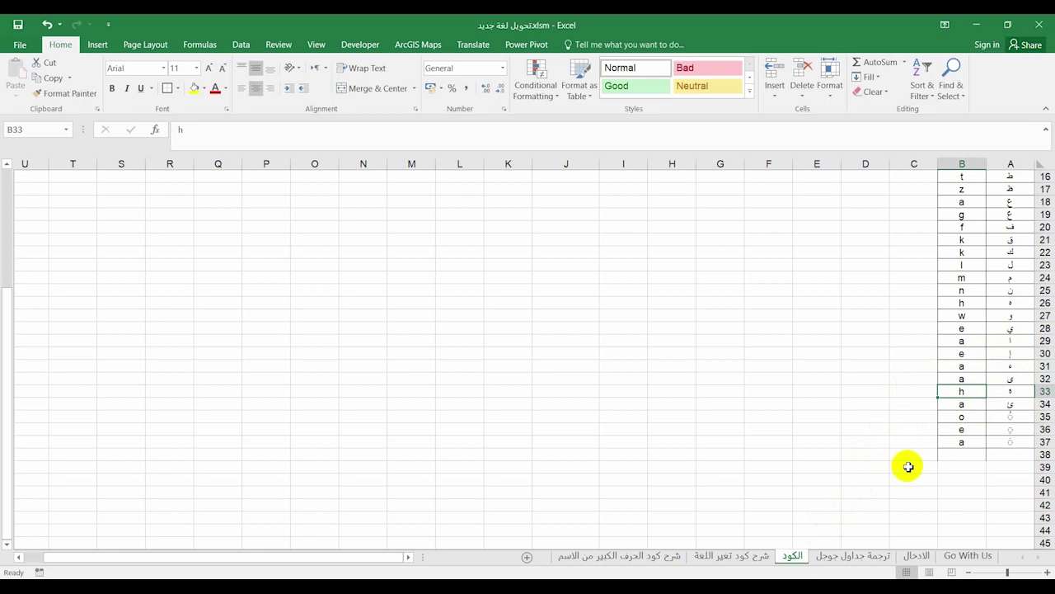
click(916, 558)
Replace A1 with a new Arabic name and clear the old capitalised name in B1.
click(964, 182)
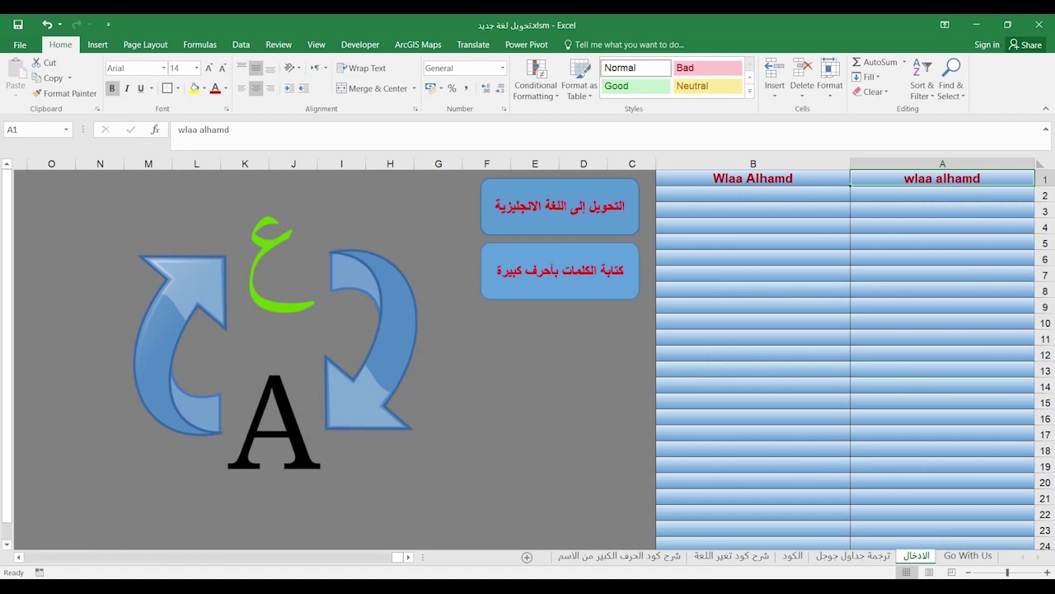
key(BackSpace)
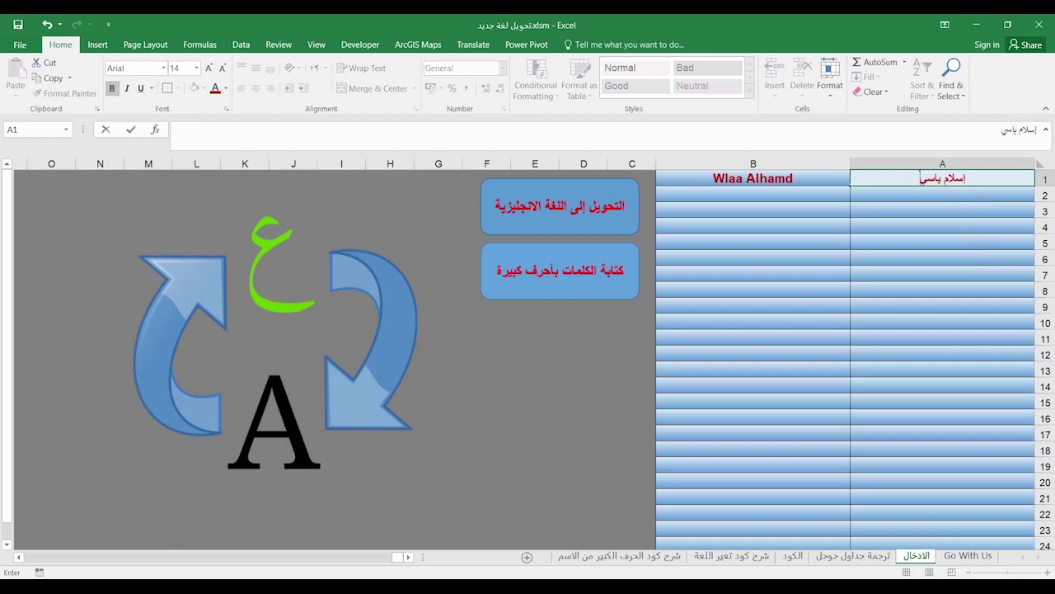
key(Return)
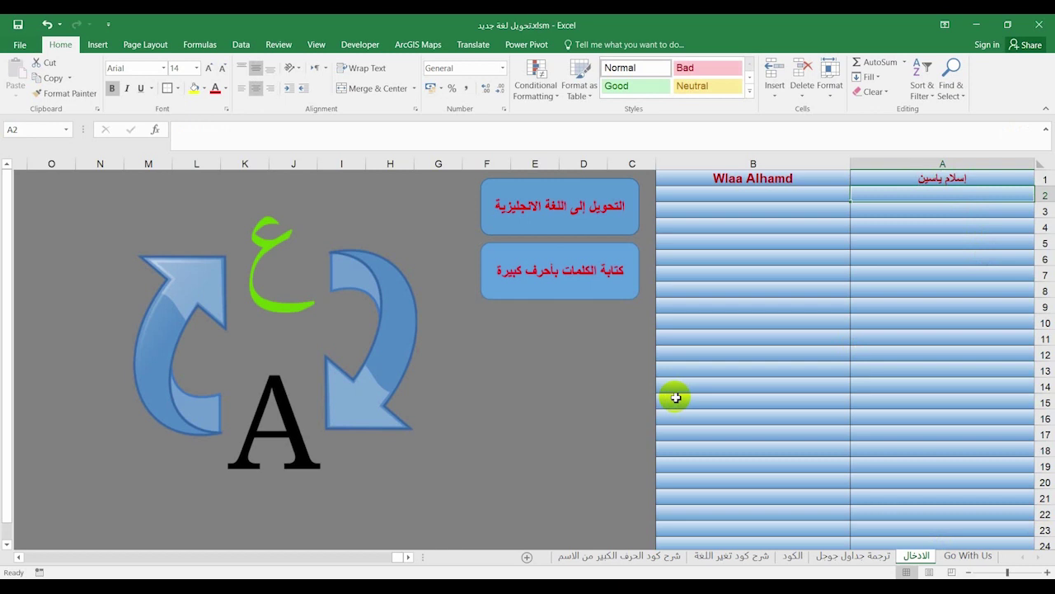
click(733, 178)
key(Delete)
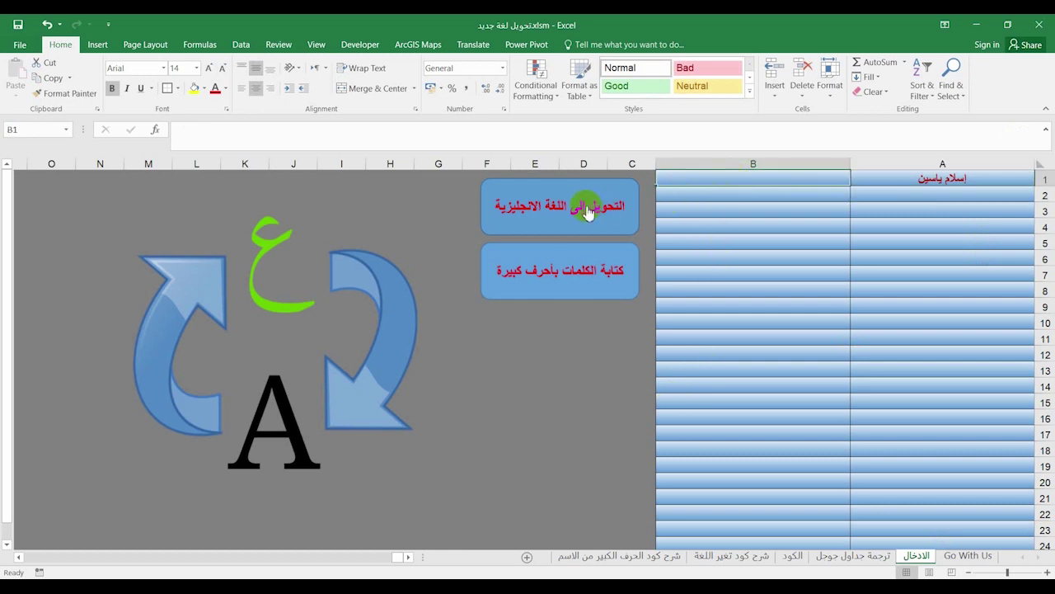
Run the two macros to transliterate A1 and write its capitalised form in B1.
click(588, 212)
click(561, 285)
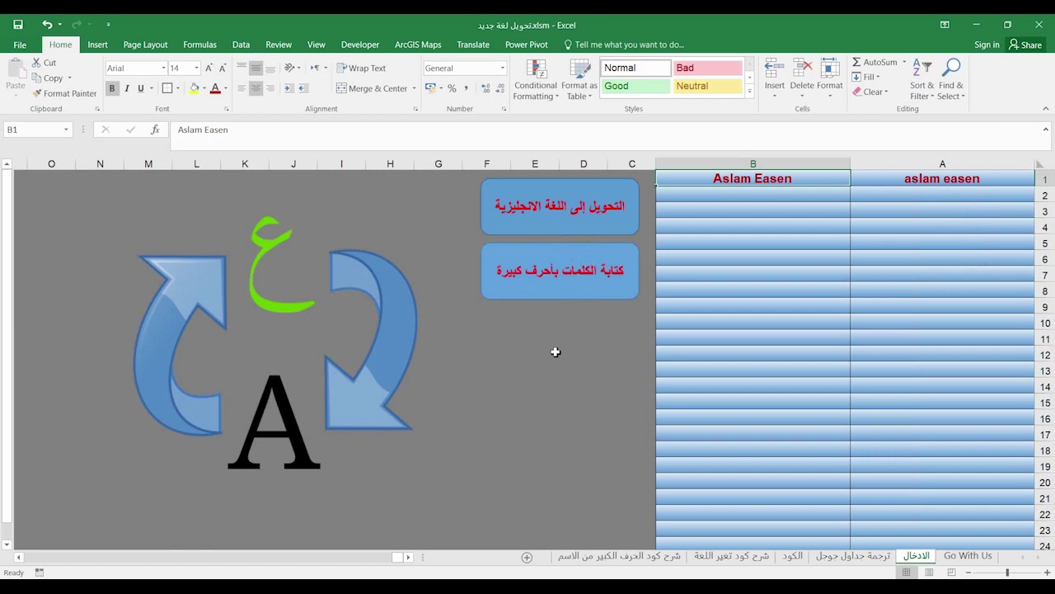
click(804, 557)
Scroll up and down through the الكود sheet's 37-row Arabic-to-Latin letter table.
scroll(948, 280, up, 3)
scroll(989, 222, up, 3)
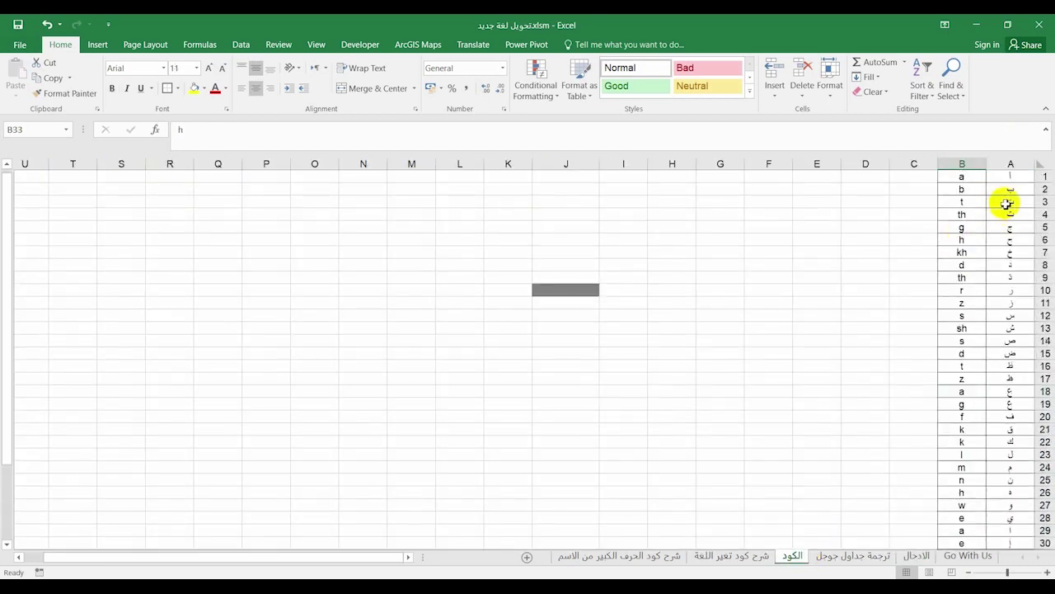
scroll(1006, 363, down, 1)
scroll(1006, 371, down, 3)
scroll(1006, 394, down, 2)
scroll(1001, 372, up, 6)
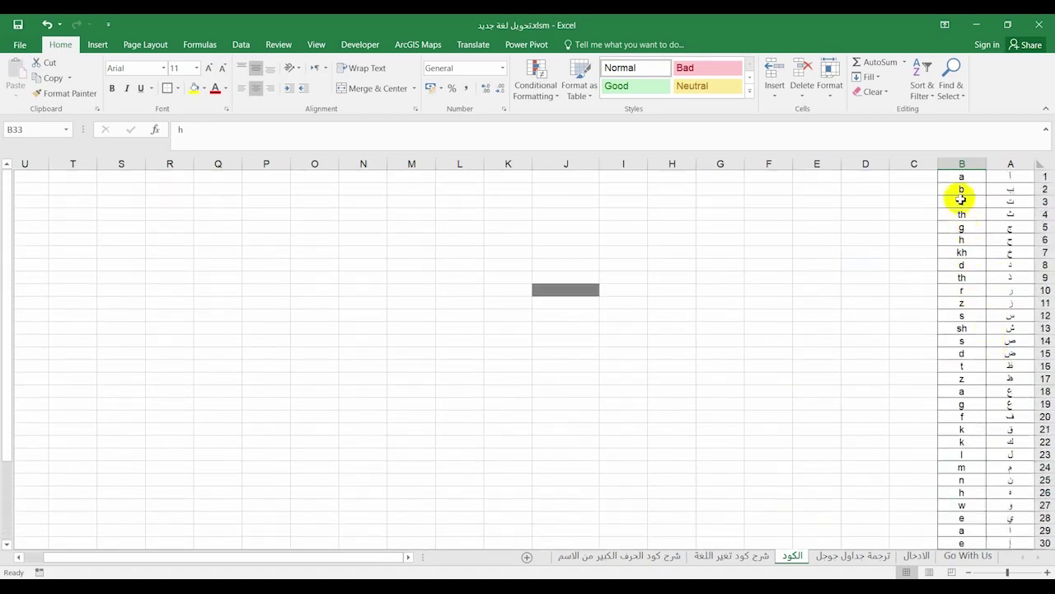
scroll(969, 388, down, 3)
scroll(963, 408, down, 4)
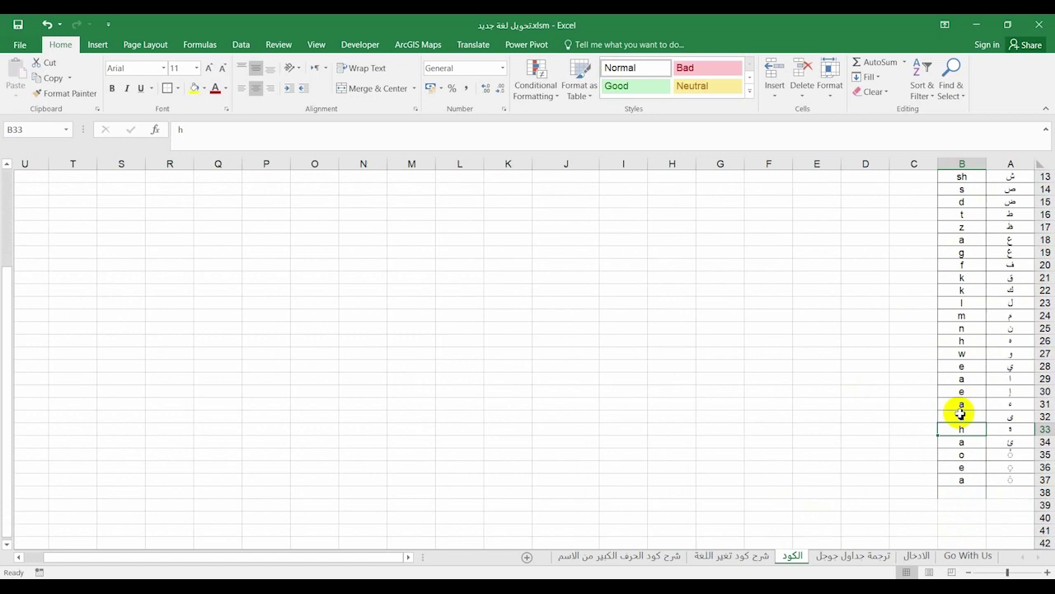
scroll(923, 441, up, 4)
scroll(891, 449, up, 3)
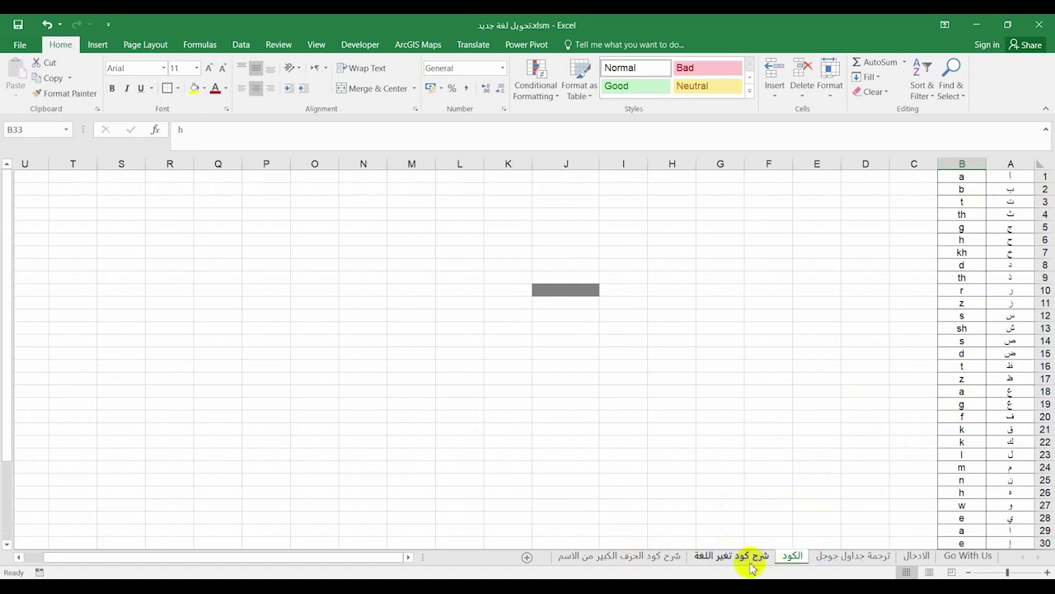
On الادخال, compare the lowercase converted name in A1 with its capitalised form in B1.
click(914, 552)
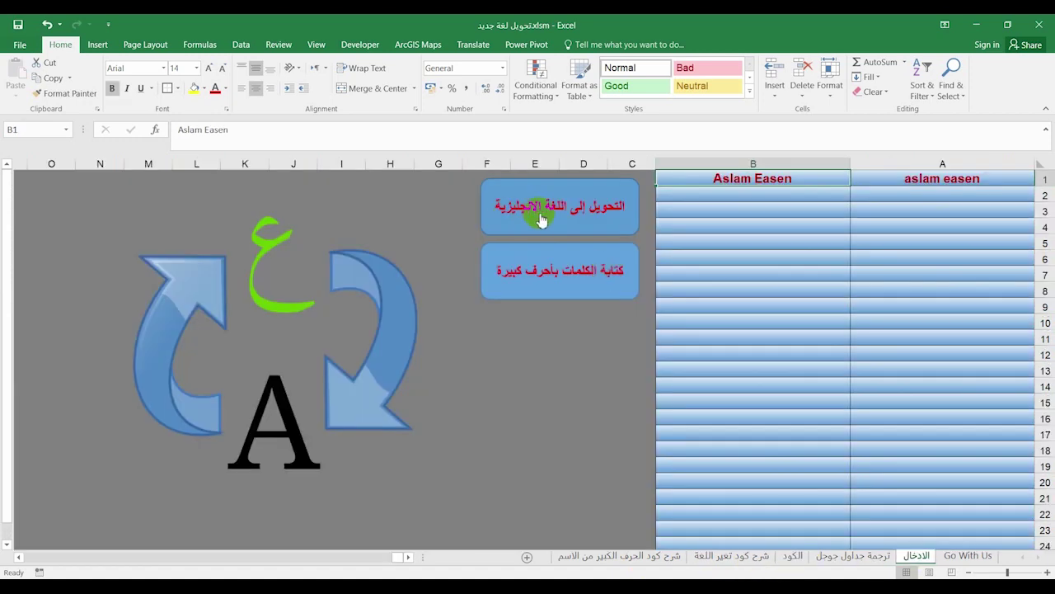
click(925, 182)
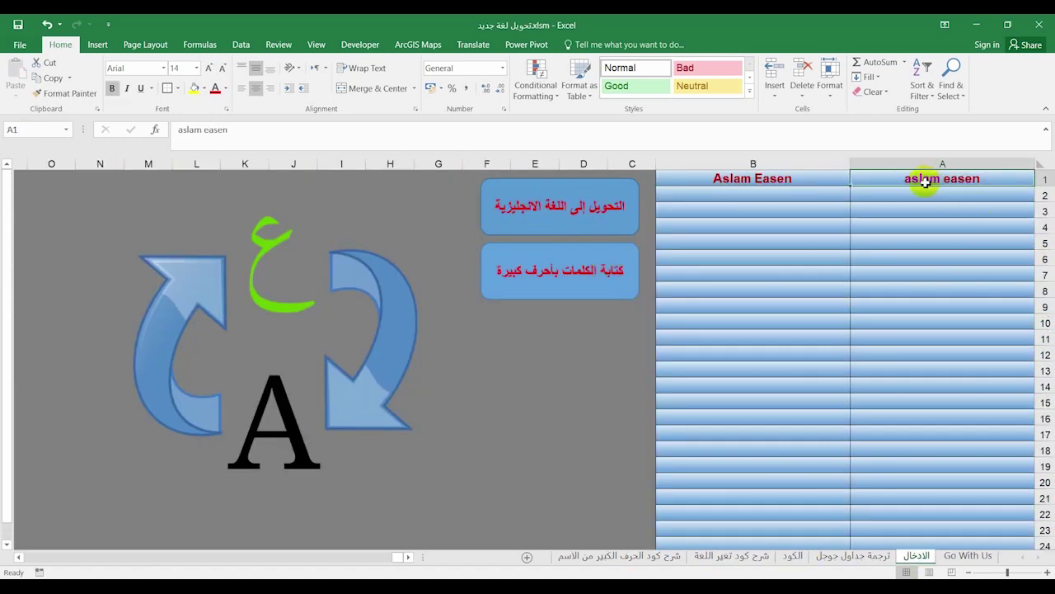
click(587, 282)
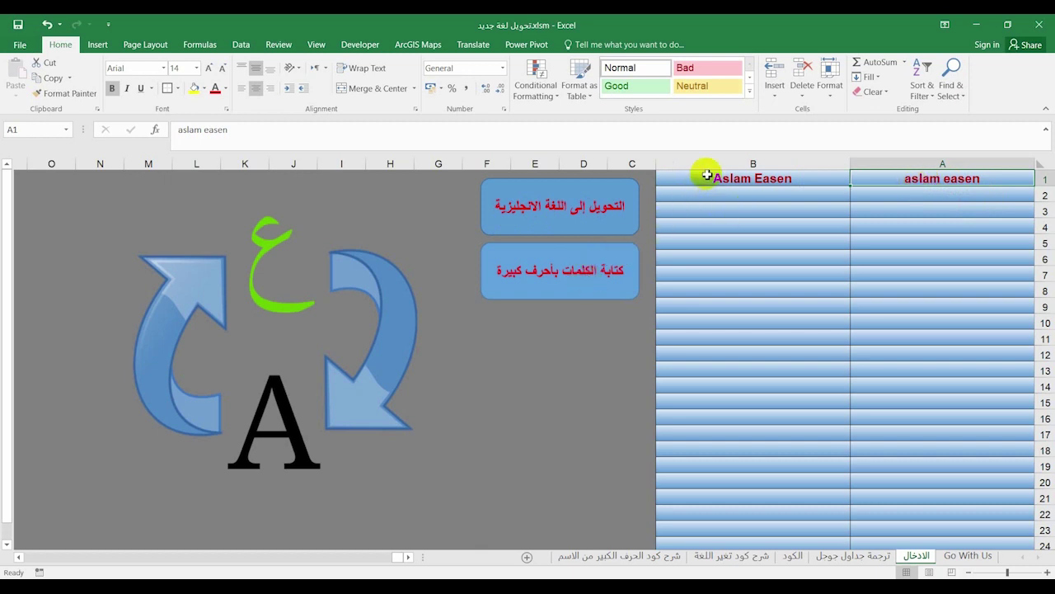
click(706, 178)
click(616, 281)
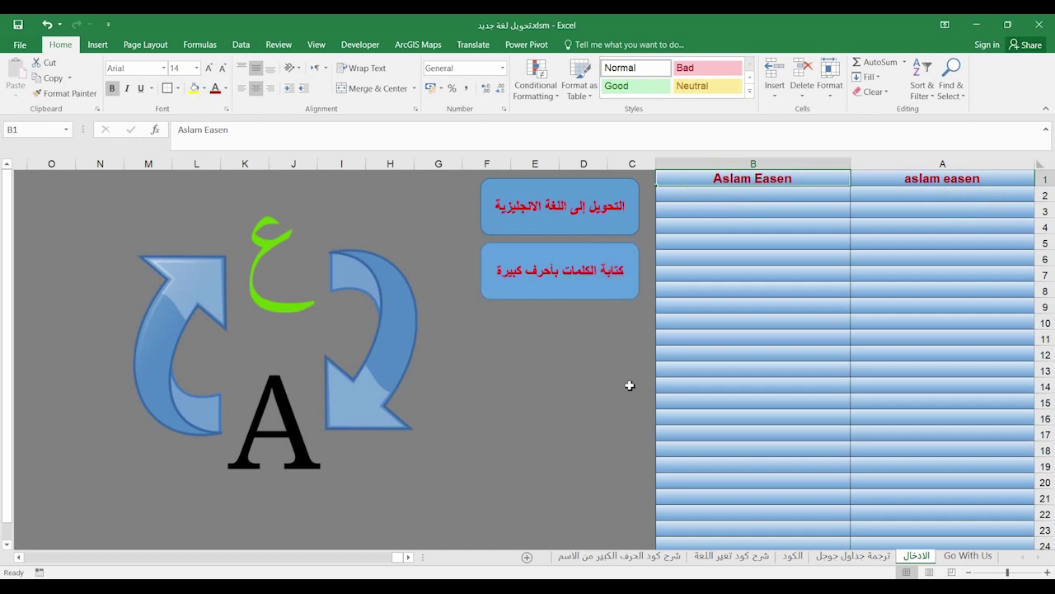
click(711, 557)
Highlight the Dim from As String and Dim too As String shapes in the code diagram.
scroll(149, 417, up, 1)
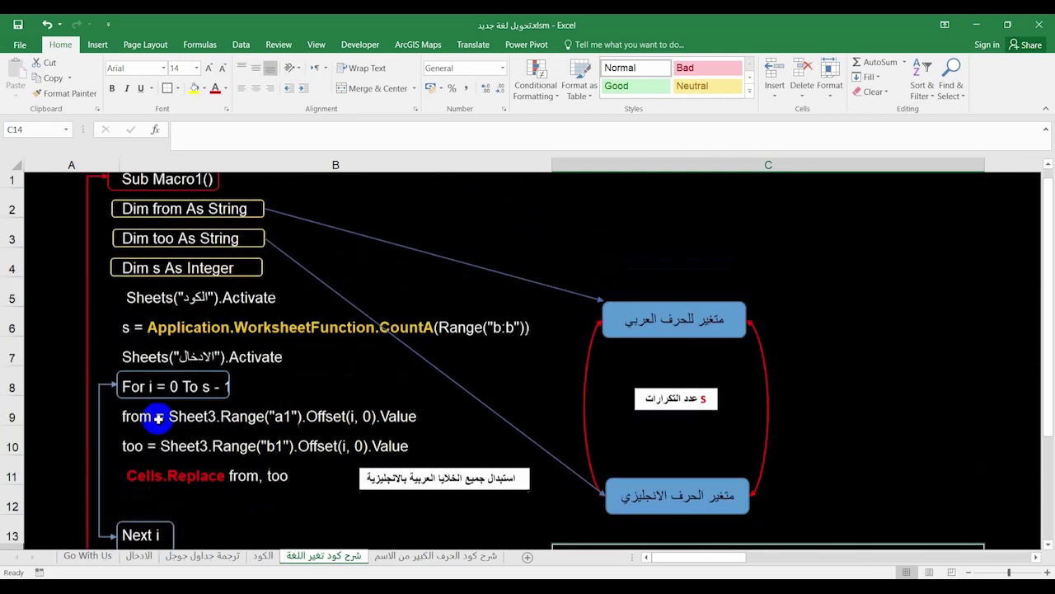
ctrl+scroll(224, 445, down, 1)
ctrl+scroll(224, 453, down, 1)
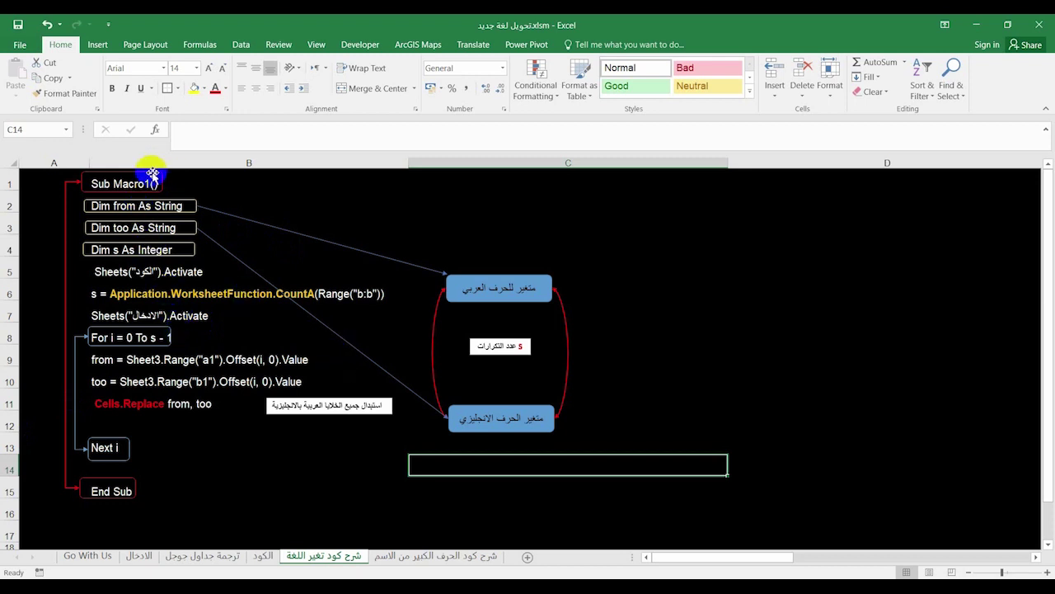
click(157, 206)
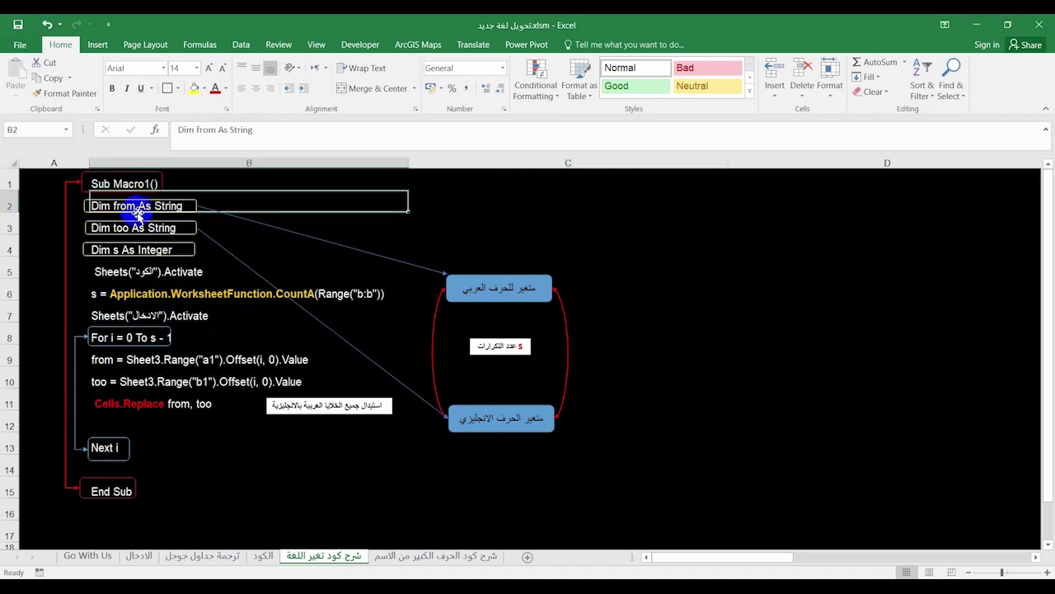
click(138, 213)
click(599, 235)
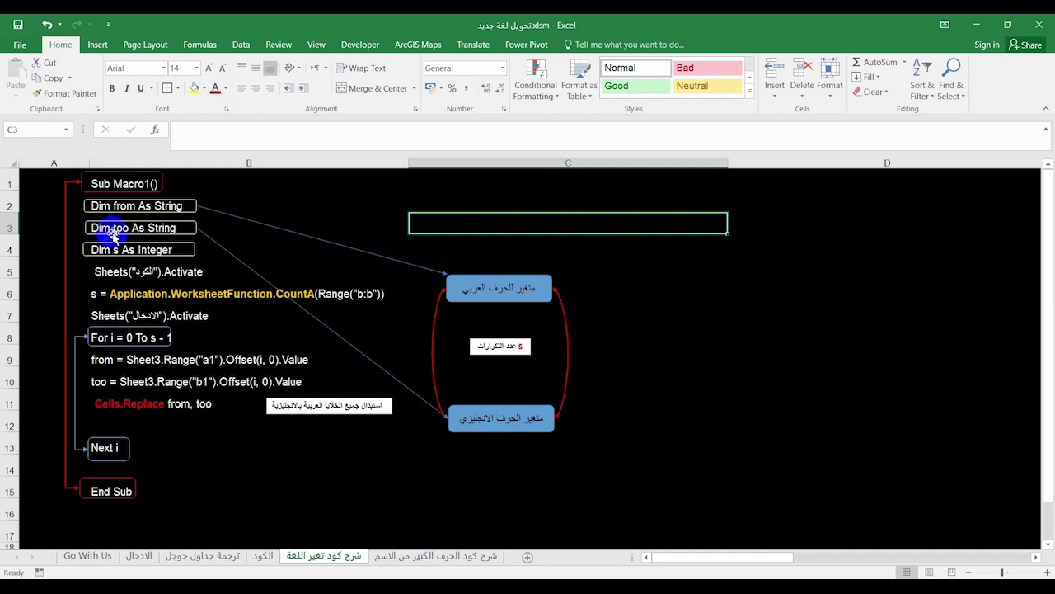
click(120, 235)
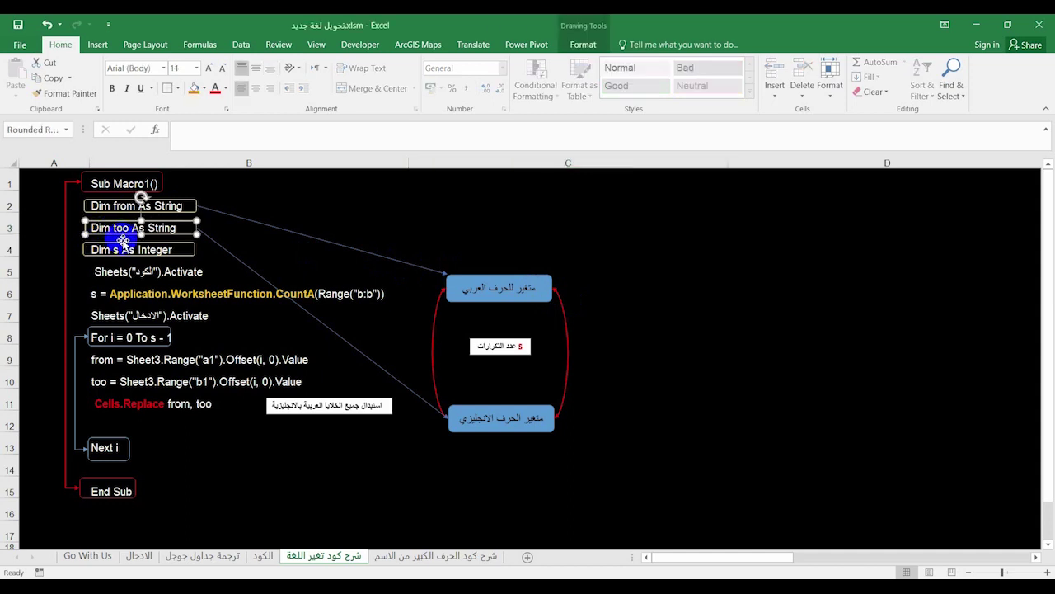
key(Escape)
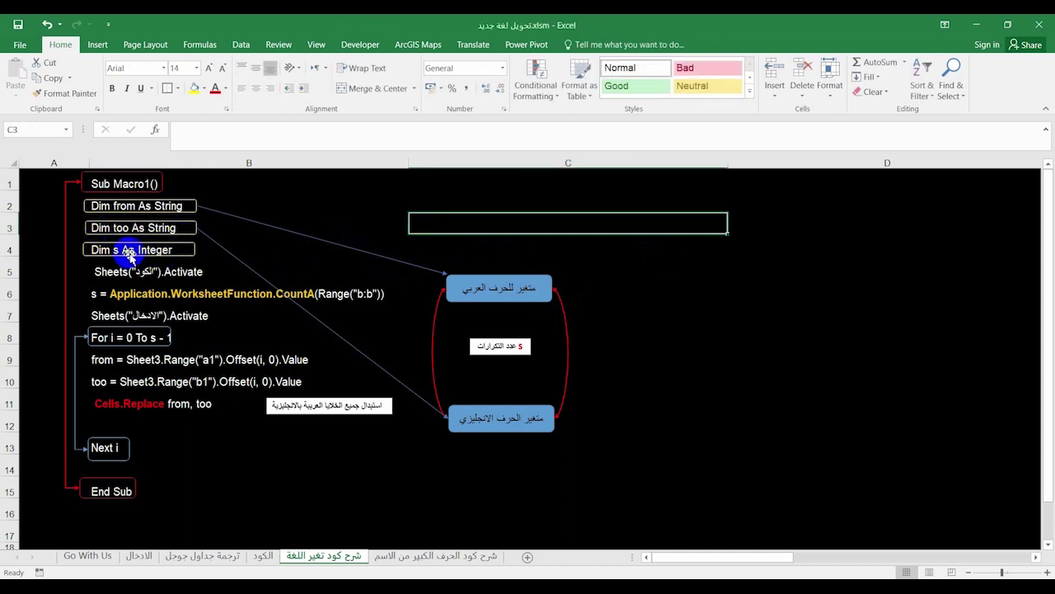
click(263, 556)
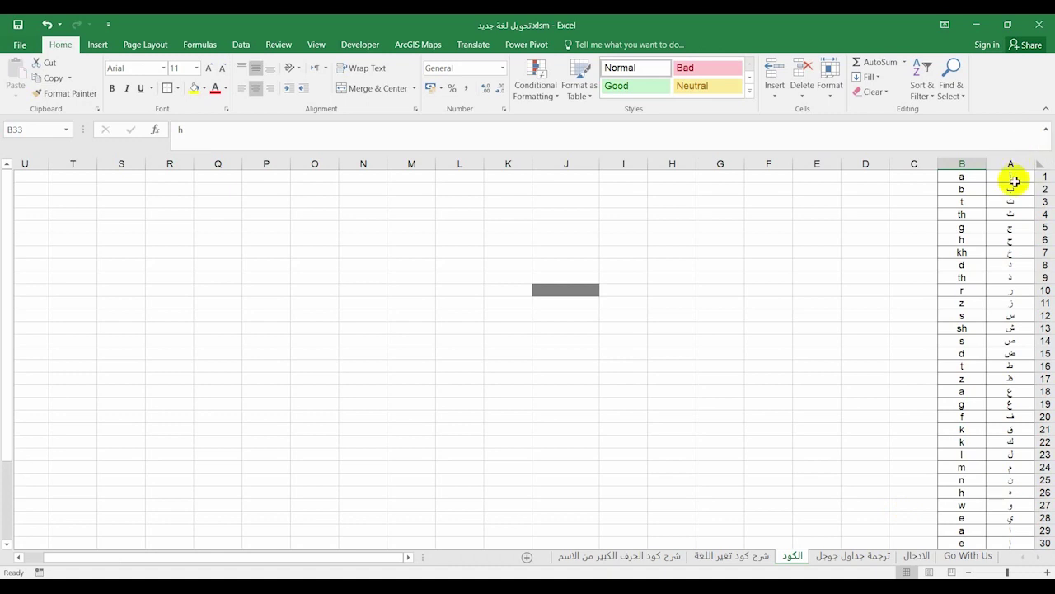
click(1014, 180)
click(1013, 204)
click(965, 204)
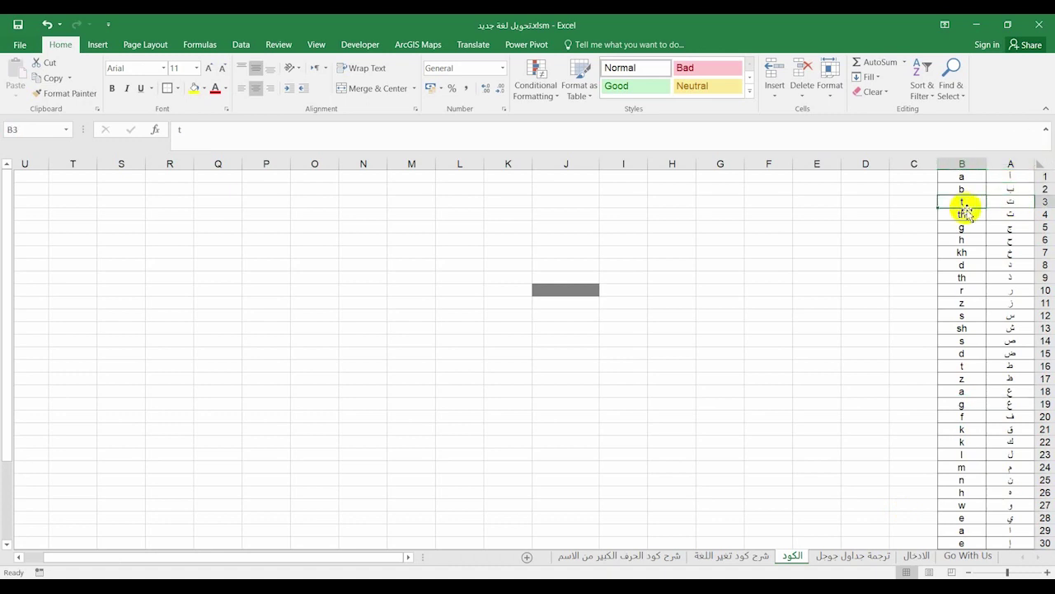
click(1007, 341)
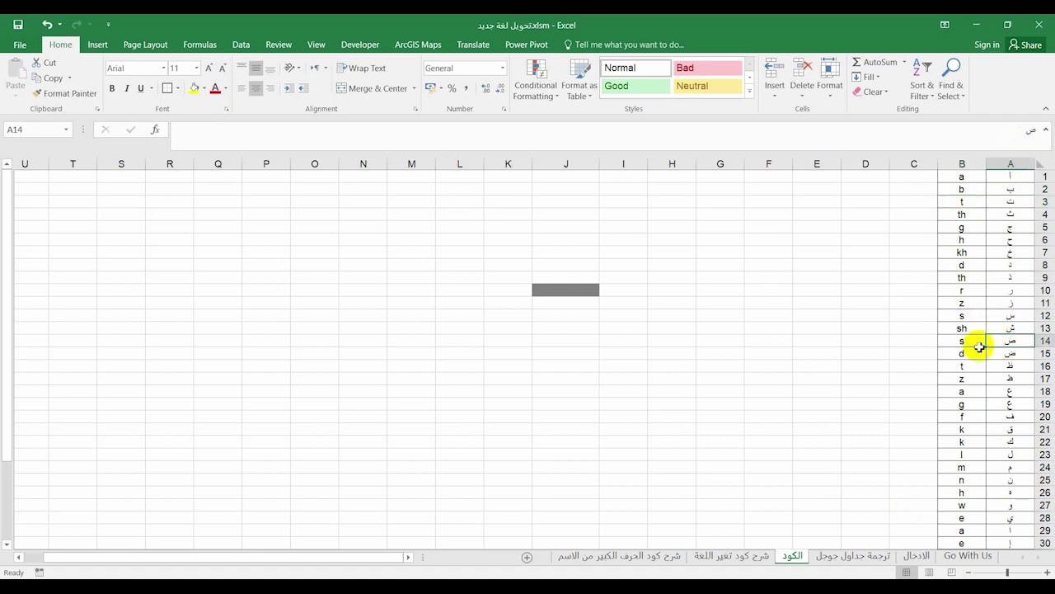
click(965, 342)
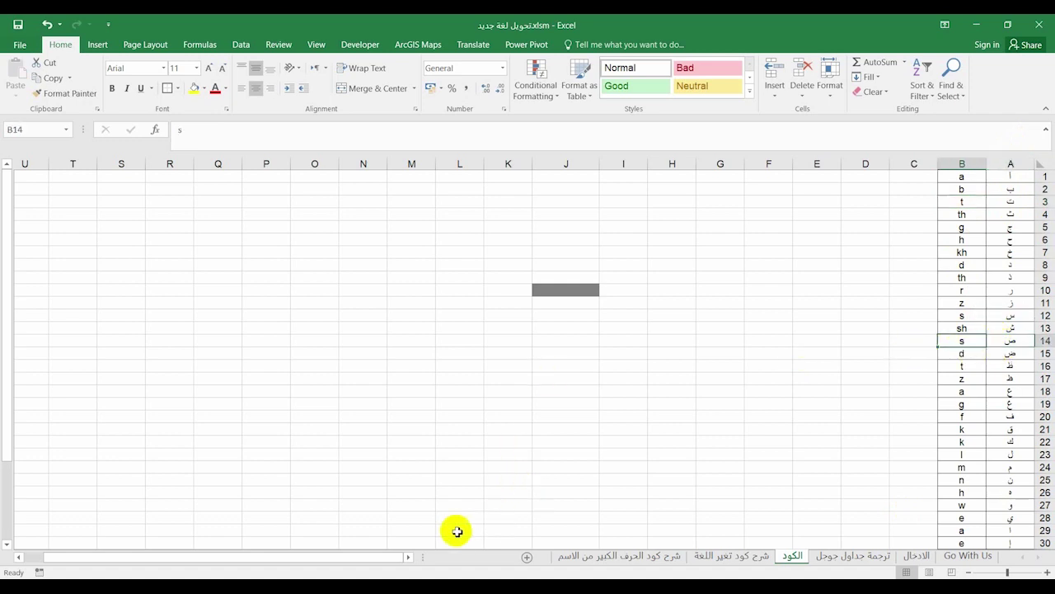
click(733, 556)
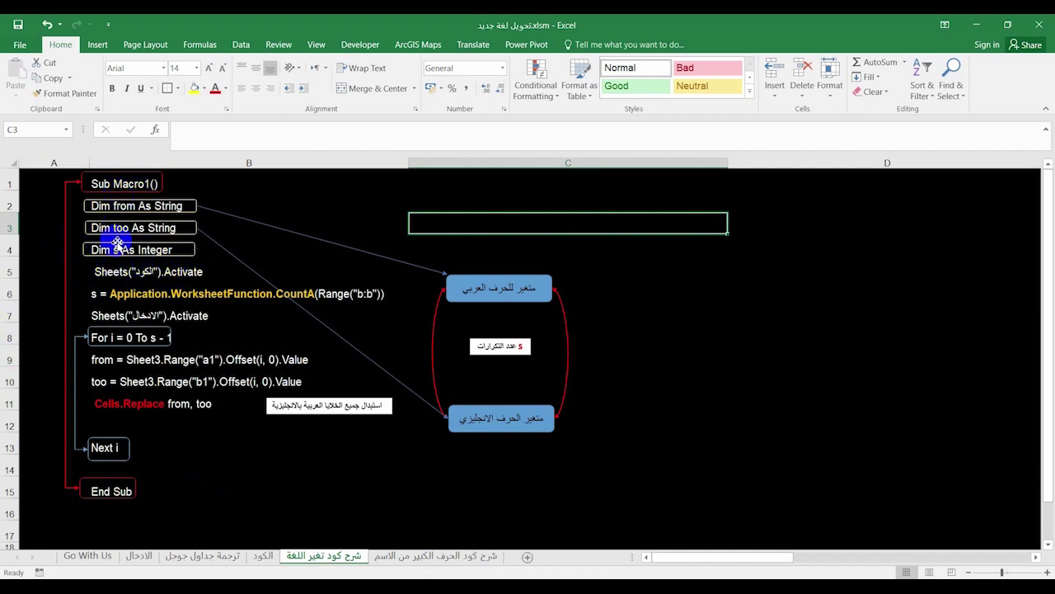
click(117, 249)
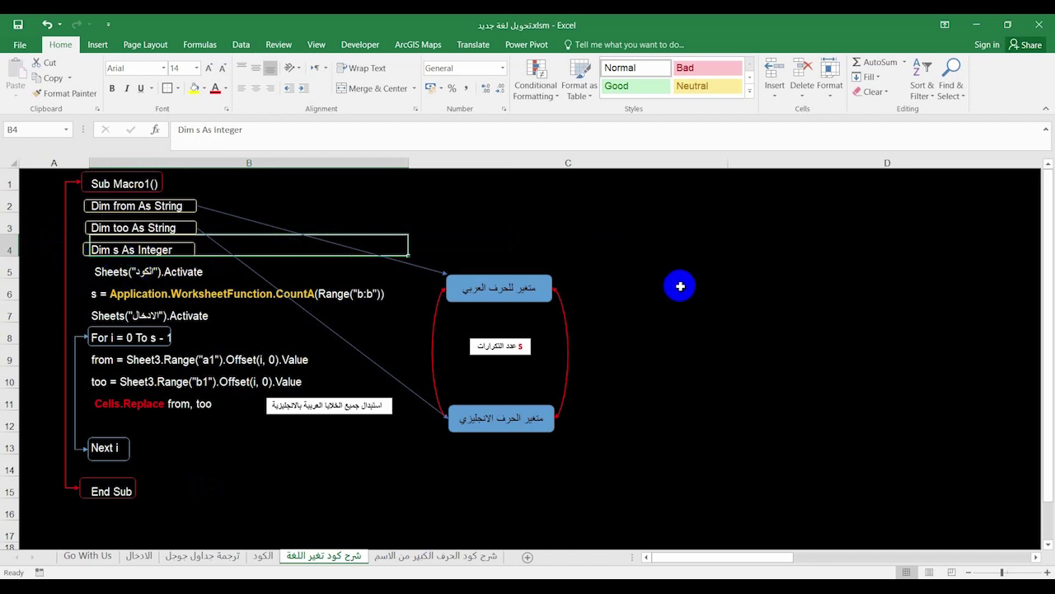
click(664, 286)
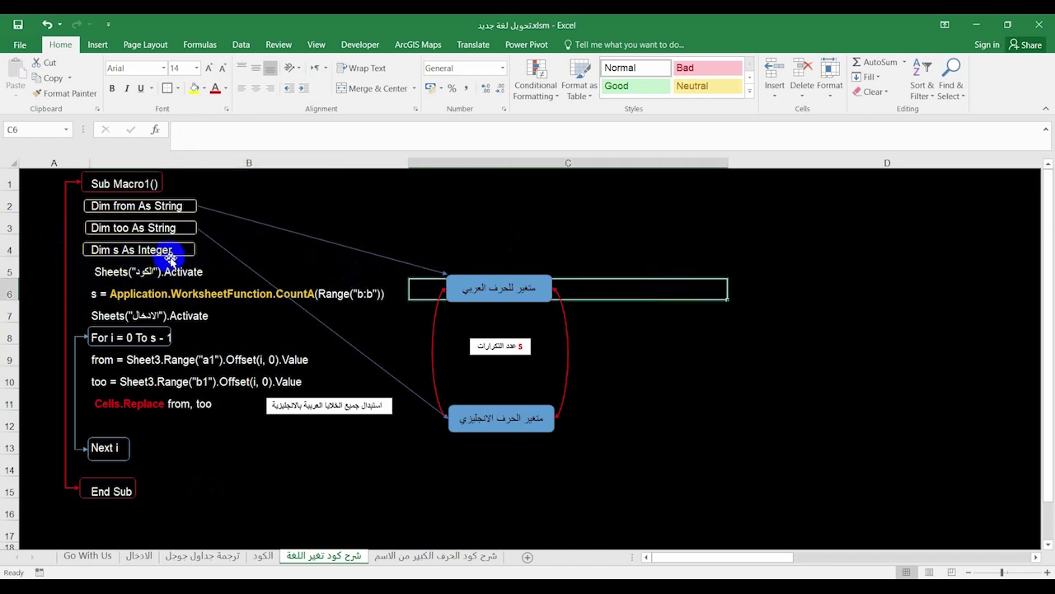
click(697, 350)
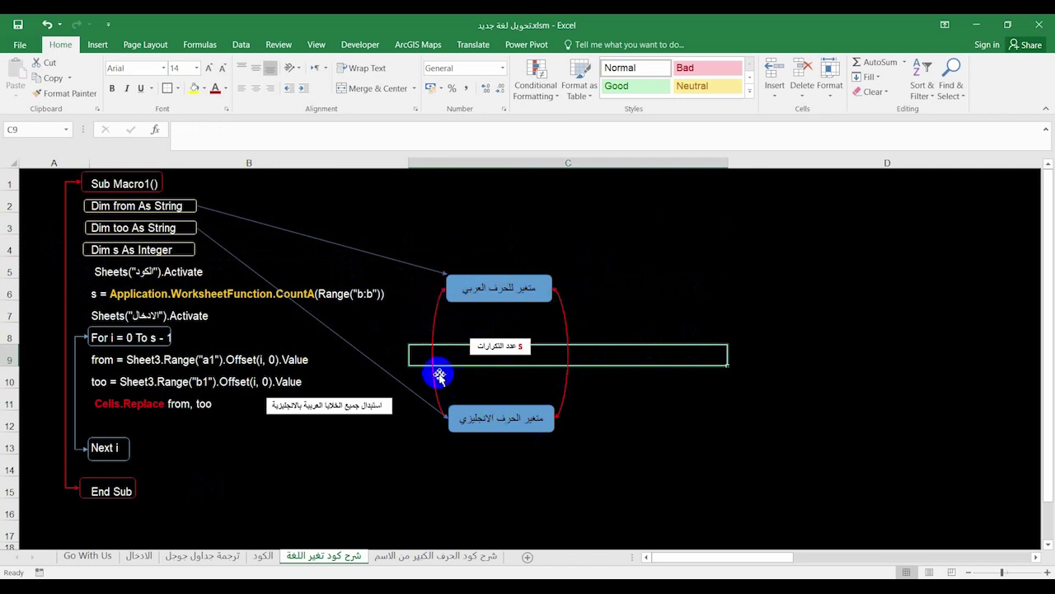
click(258, 556)
click(1015, 176)
scroll(1001, 243, down, 4)
click(1016, 481)
scroll(970, 481, up, 3)
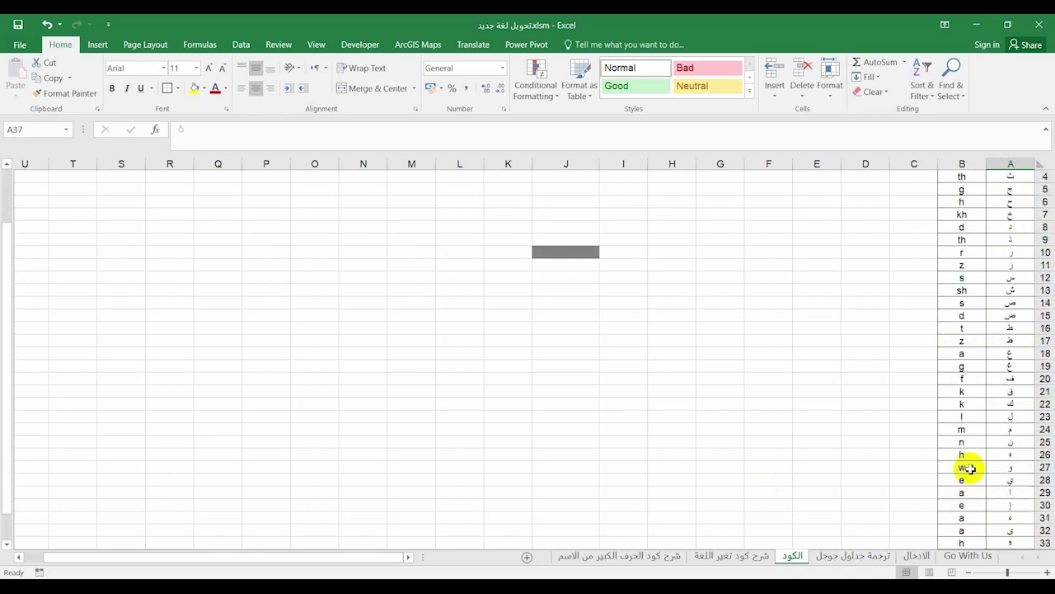
scroll(973, 445, up, 1)
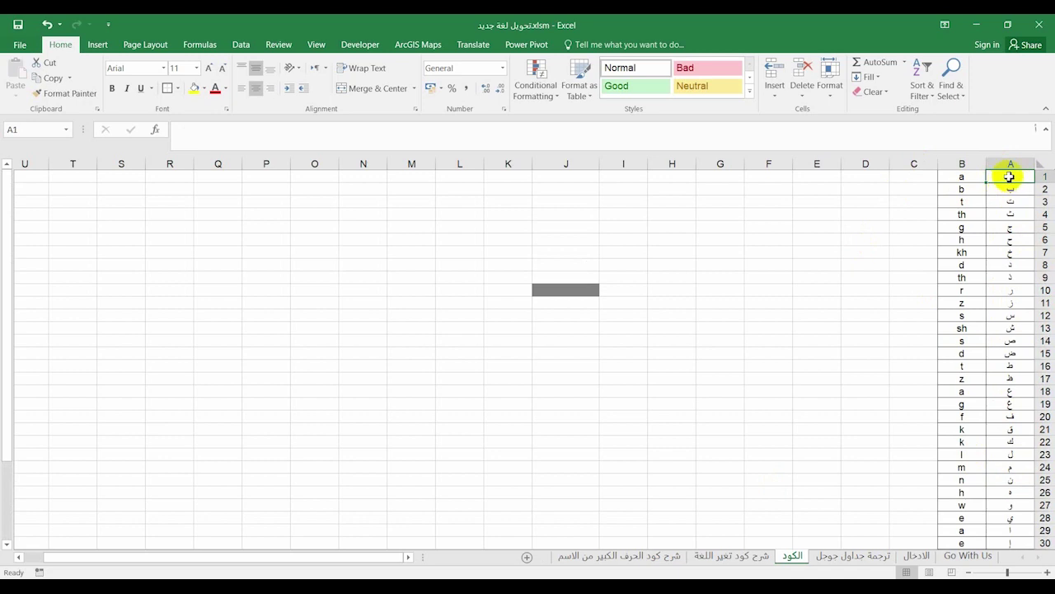
click(962, 176)
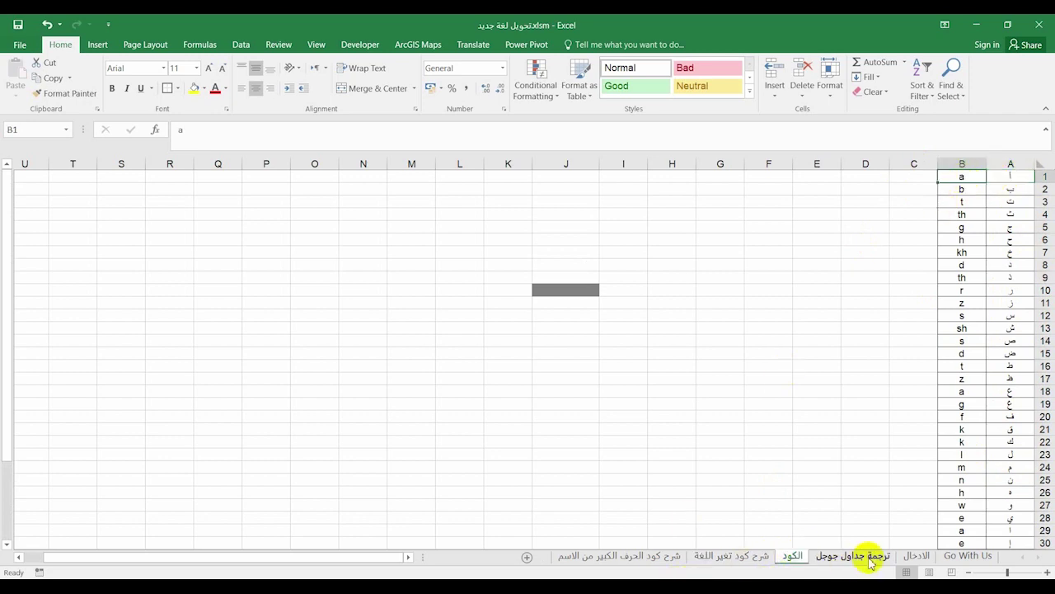
click(922, 555)
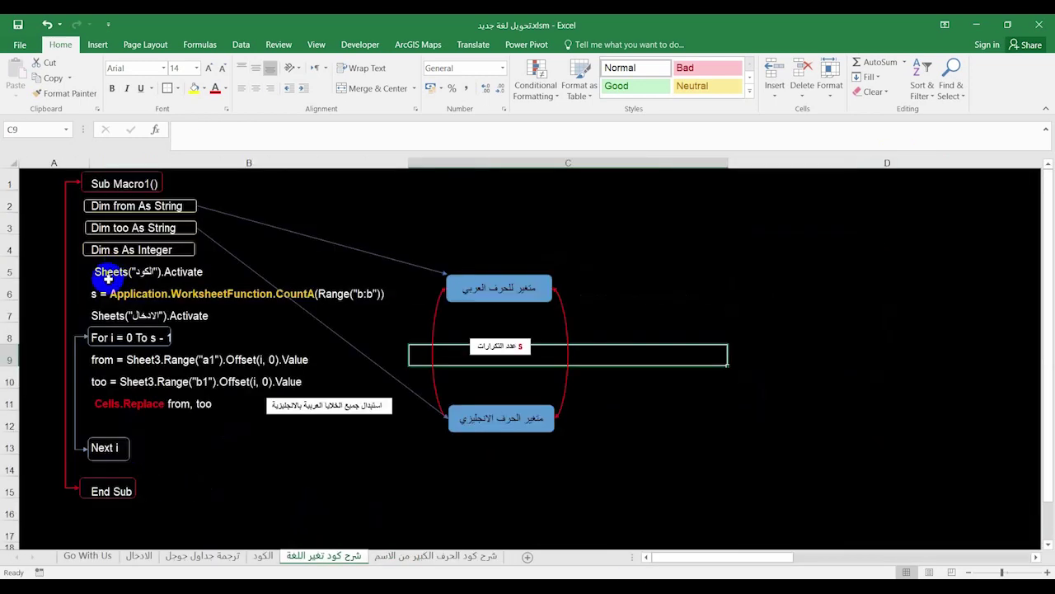
click(108, 285)
click(116, 271)
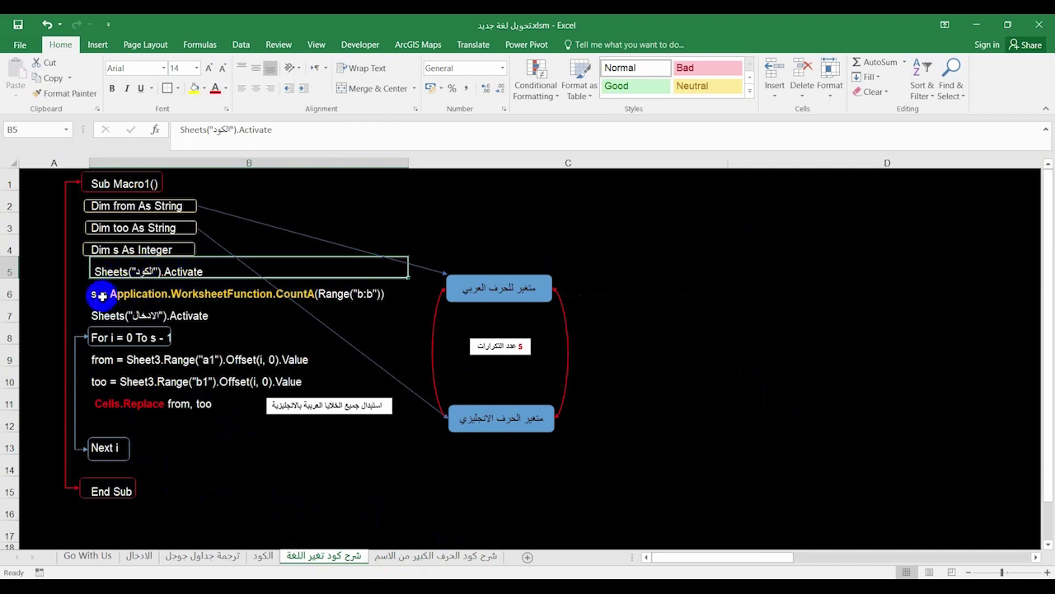
click(101, 295)
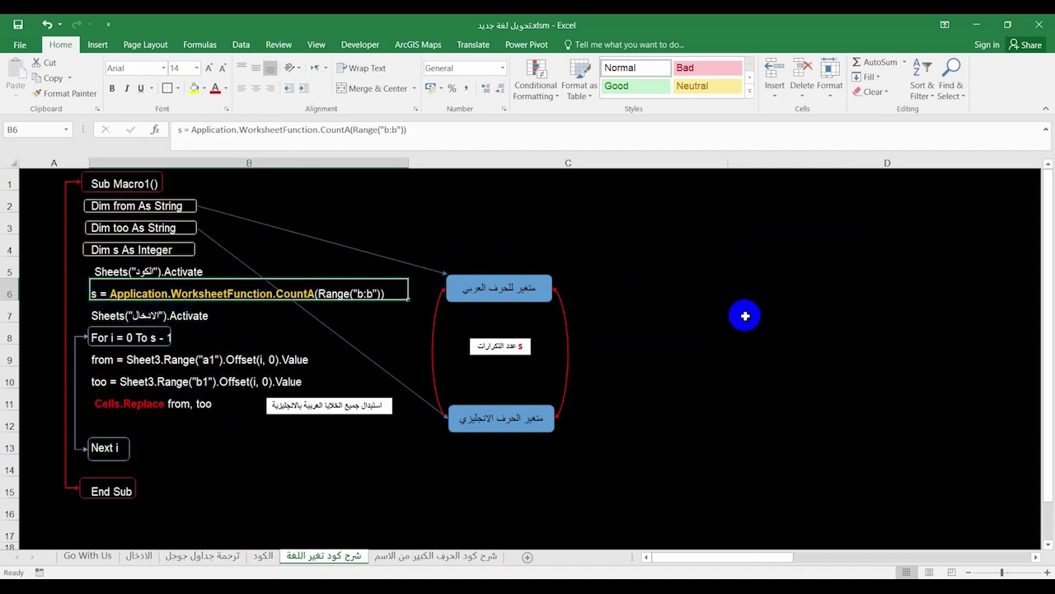
click(744, 315)
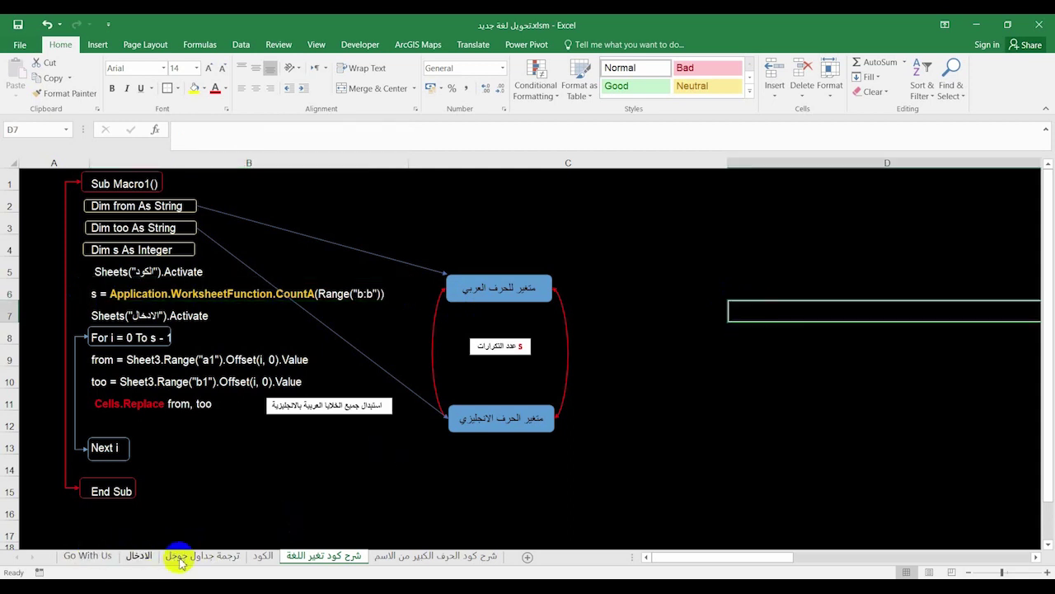
Select the 37 Arabic letters in A1:A37 on the الكود sheet and dismiss Quick Analysis.
click(263, 556)
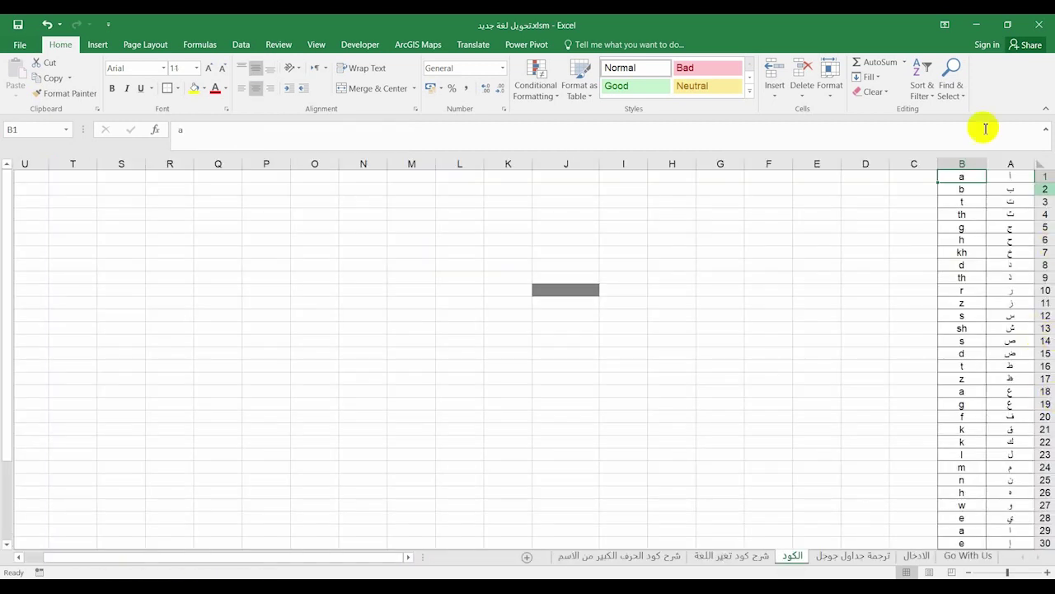
mouse_move(1012, 177)
mouse_down()
mouse_move(1008, 569)
mouse_move(1013, 519)
mouse_up()
click(975, 532)
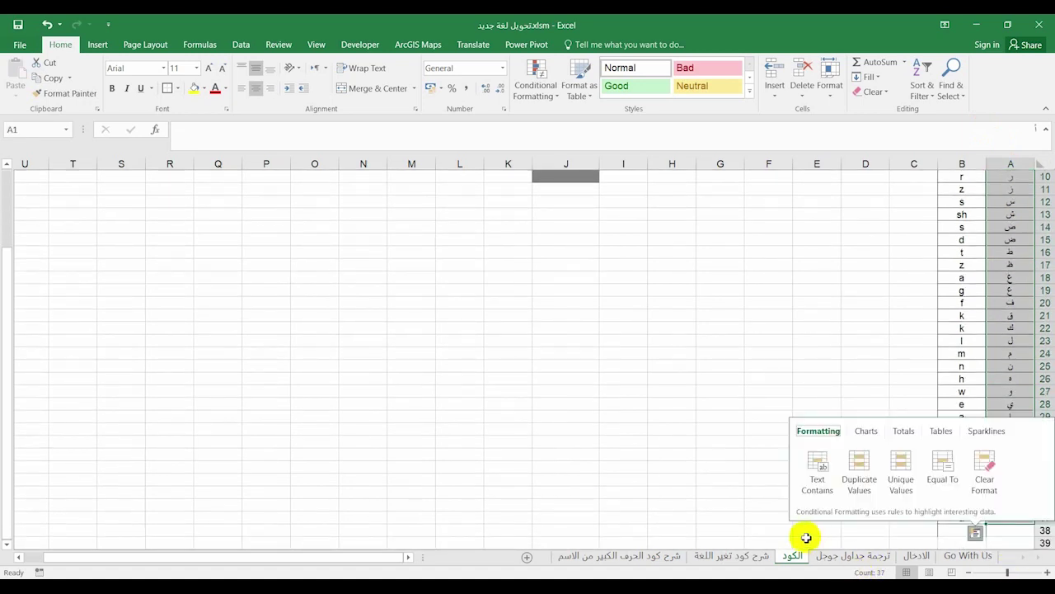
click(722, 478)
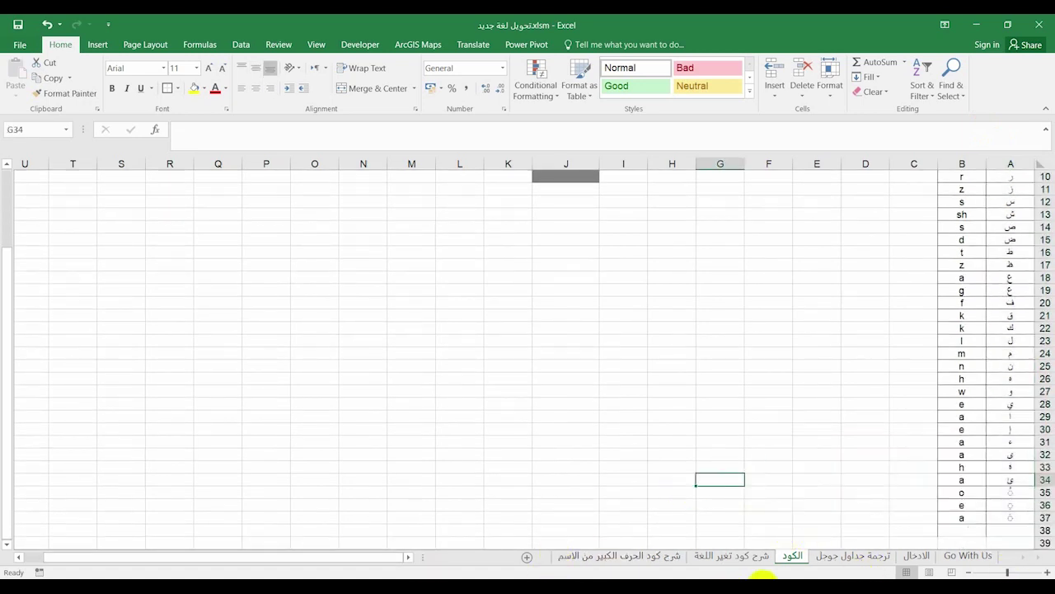
click(720, 558)
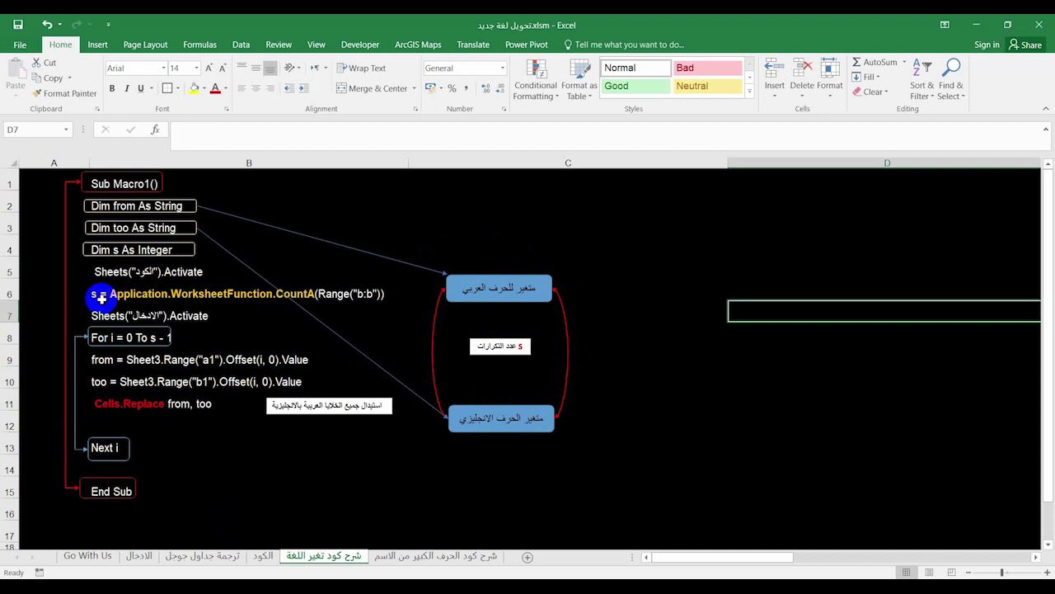
Check cell B18's letter a and the empty rows below the table around A40.
key(ctrl+Page_Up)
click(973, 278)
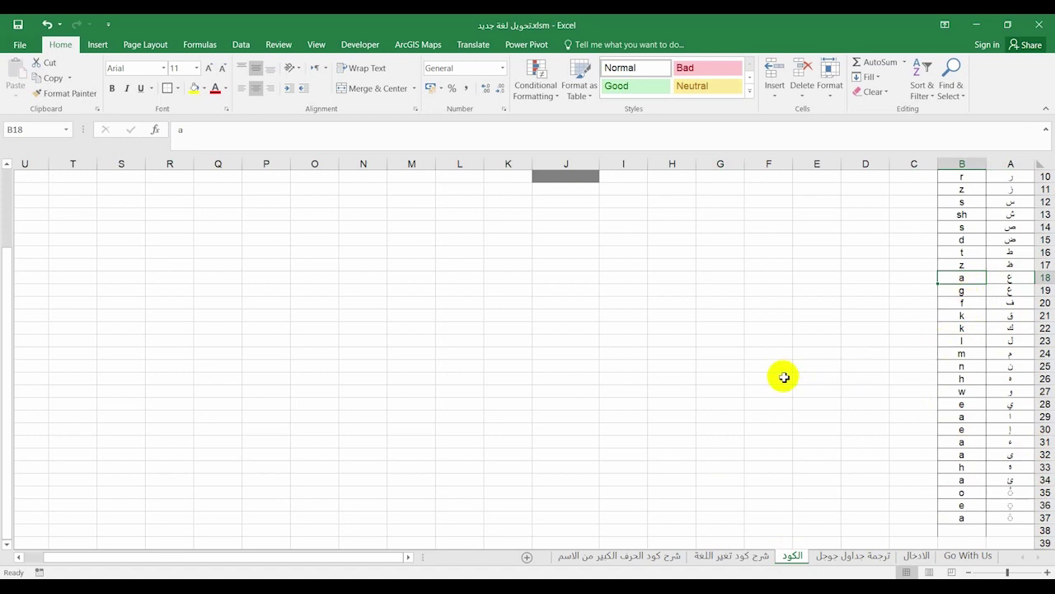
scroll(787, 378, down, 1)
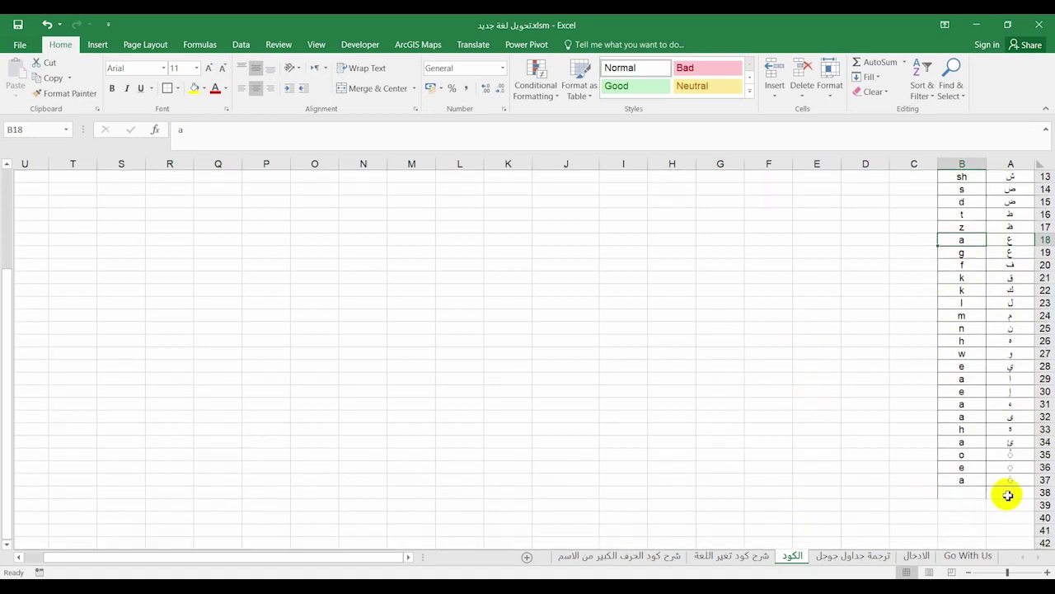
click(1017, 526)
key(Up)
key(Up)
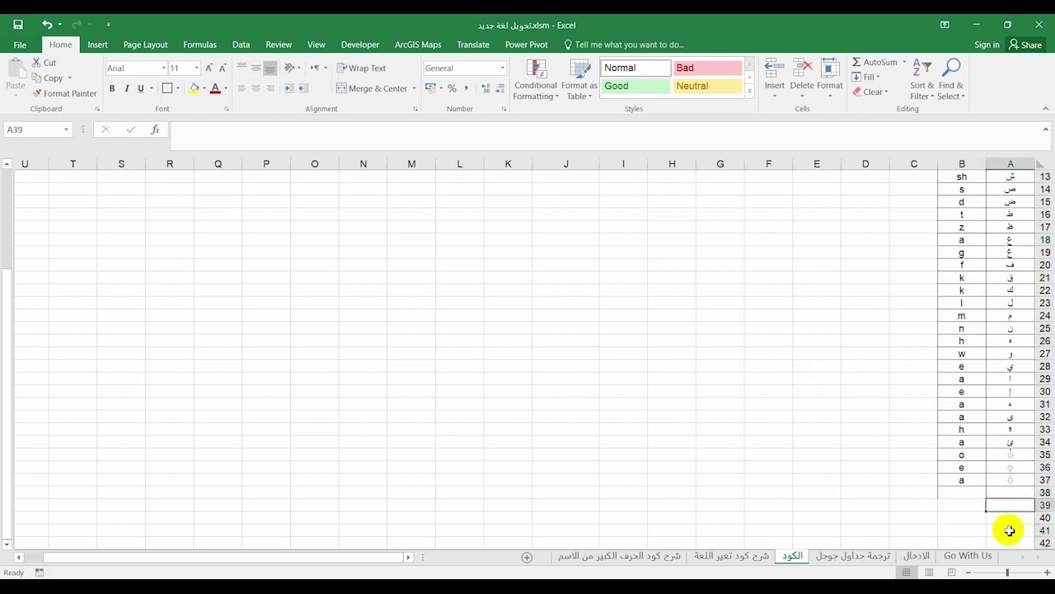
key(Down)
click(1012, 493)
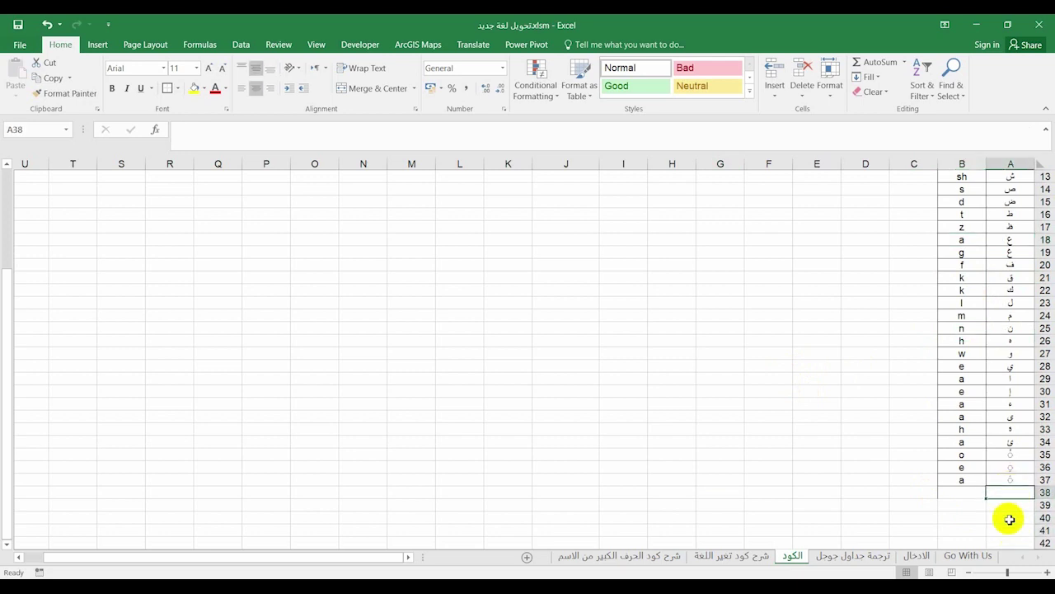
click(1011, 519)
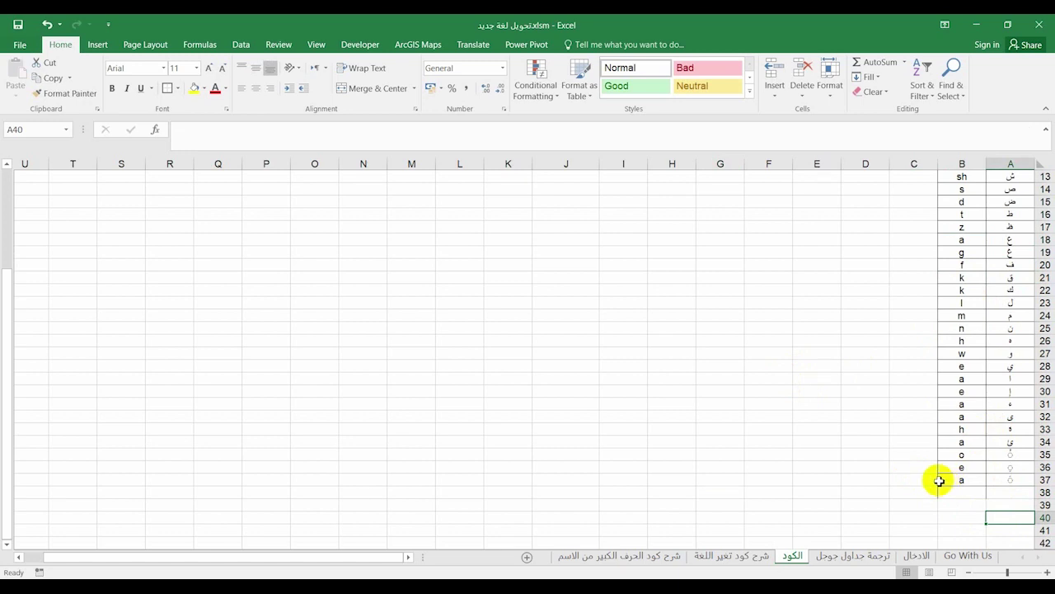
scroll(937, 478, up, 2)
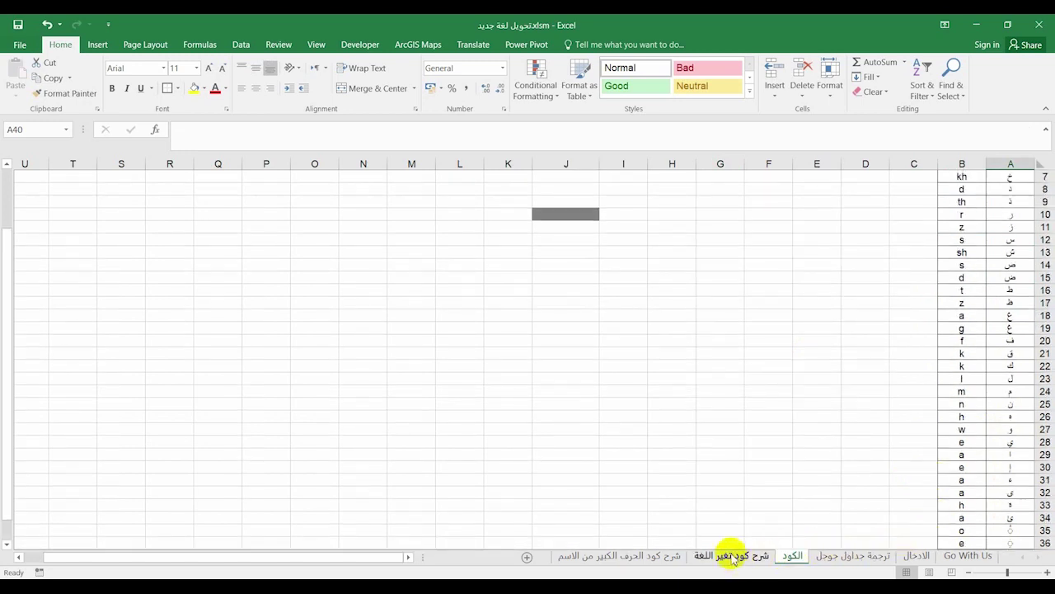
click(916, 555)
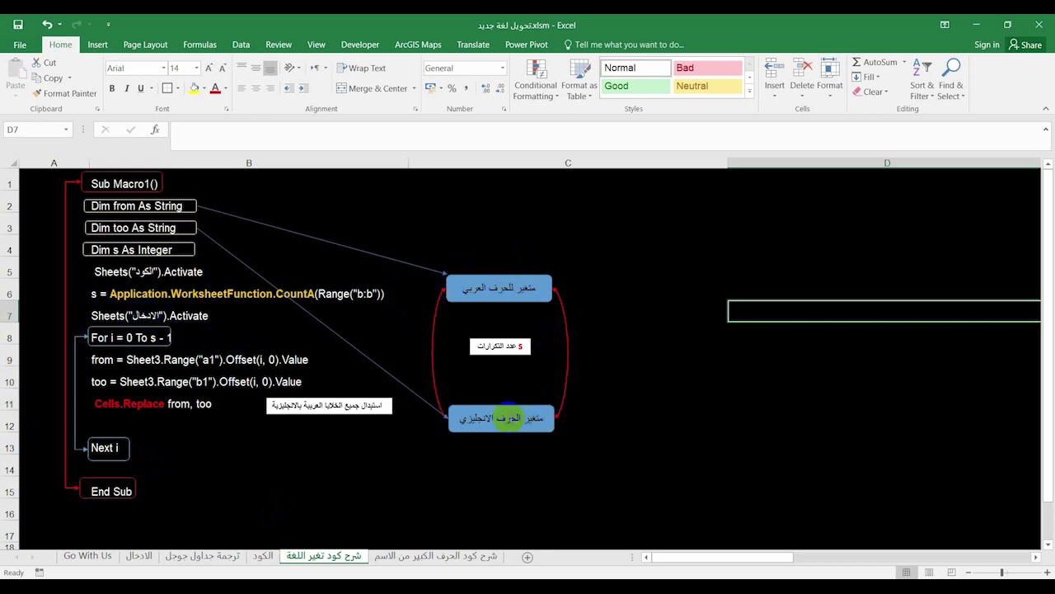
Highlight the macro lines reading the Arabic letter into from and the Latin letter into too.
click(250, 565)
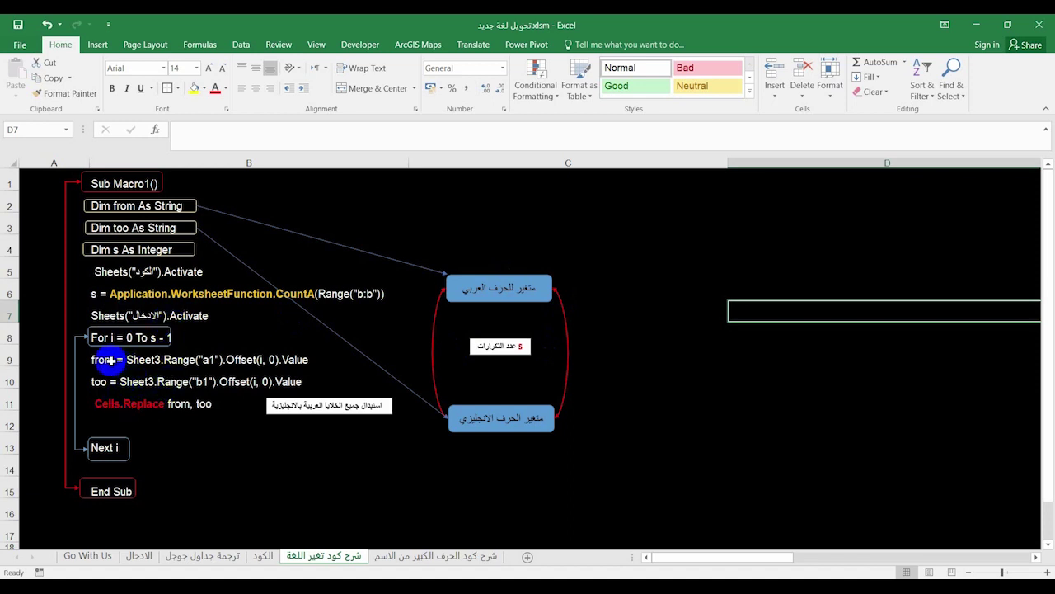
click(109, 360)
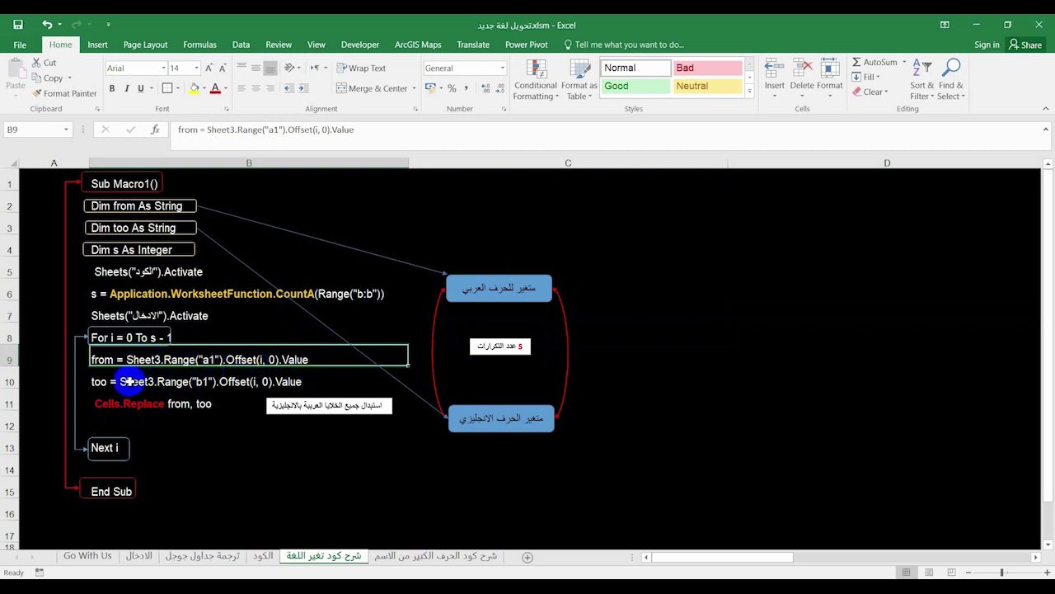
click(106, 382)
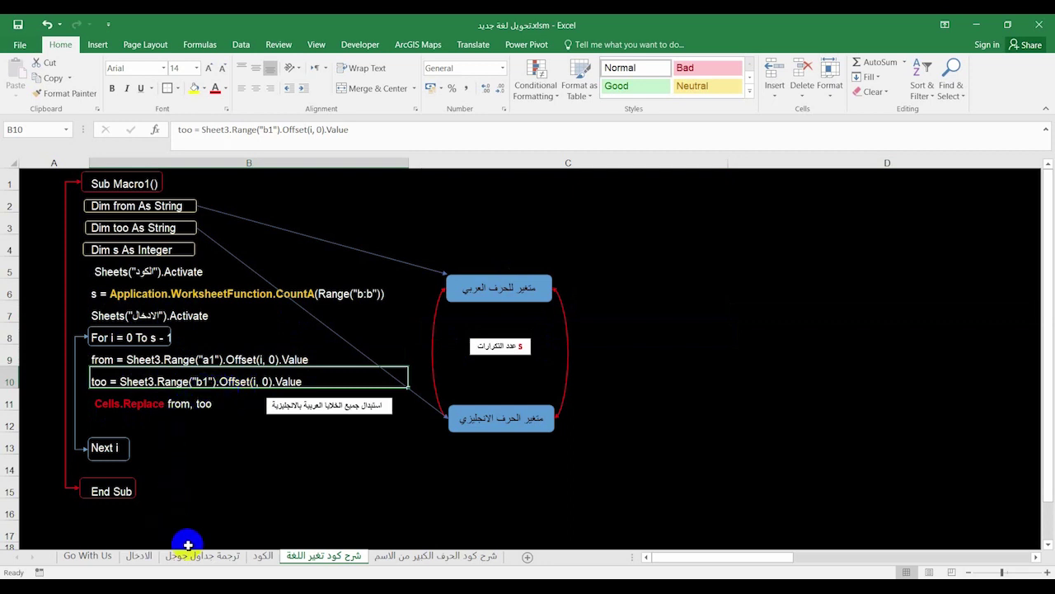
click(263, 554)
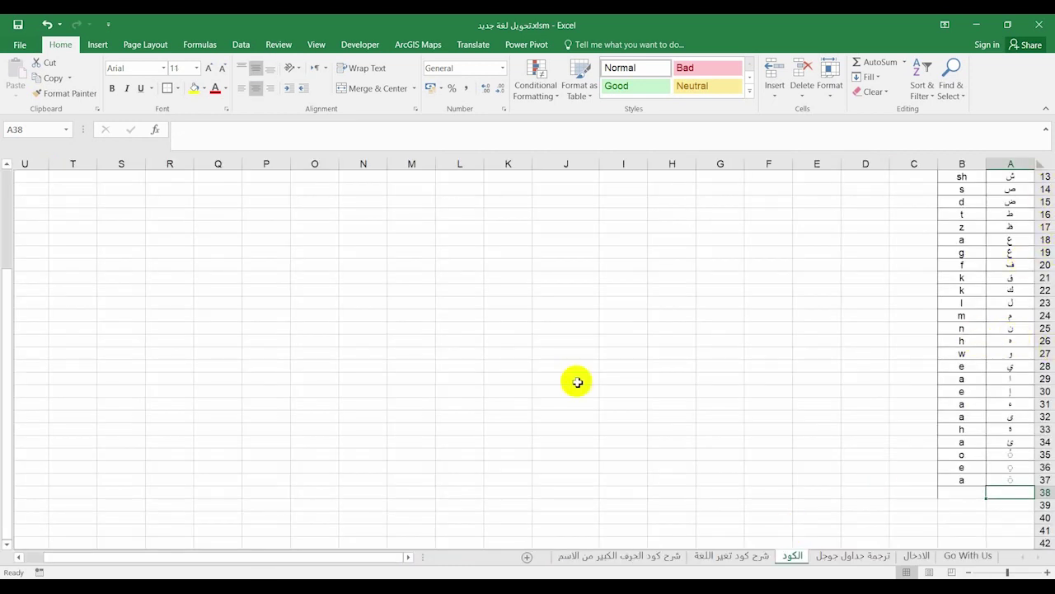
key(ctrl+Page_Down)
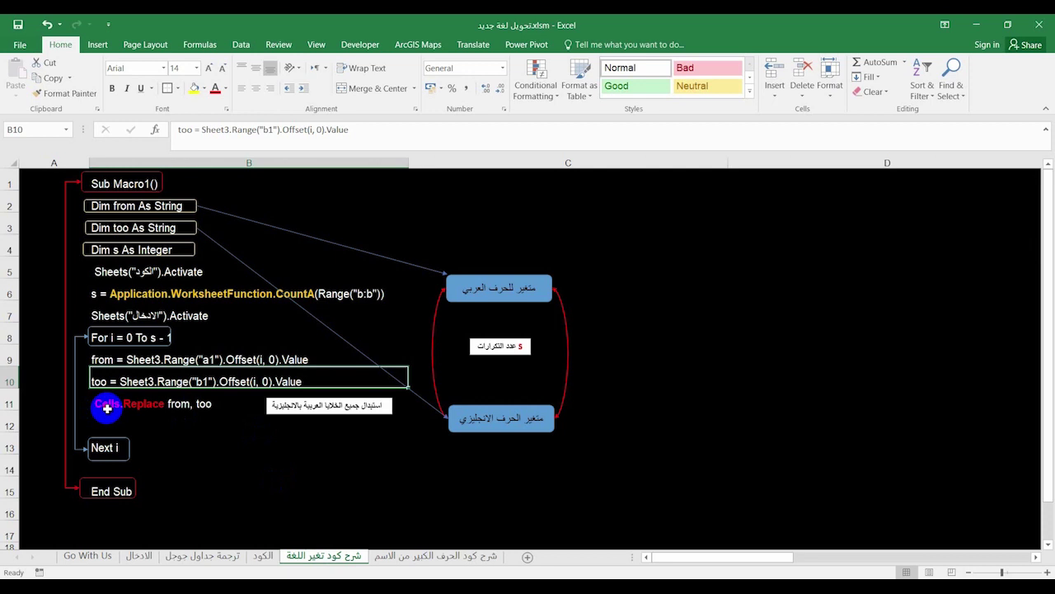
Highlight the Cells.Replace line and the line activating the الادخال sheet.
click(107, 408)
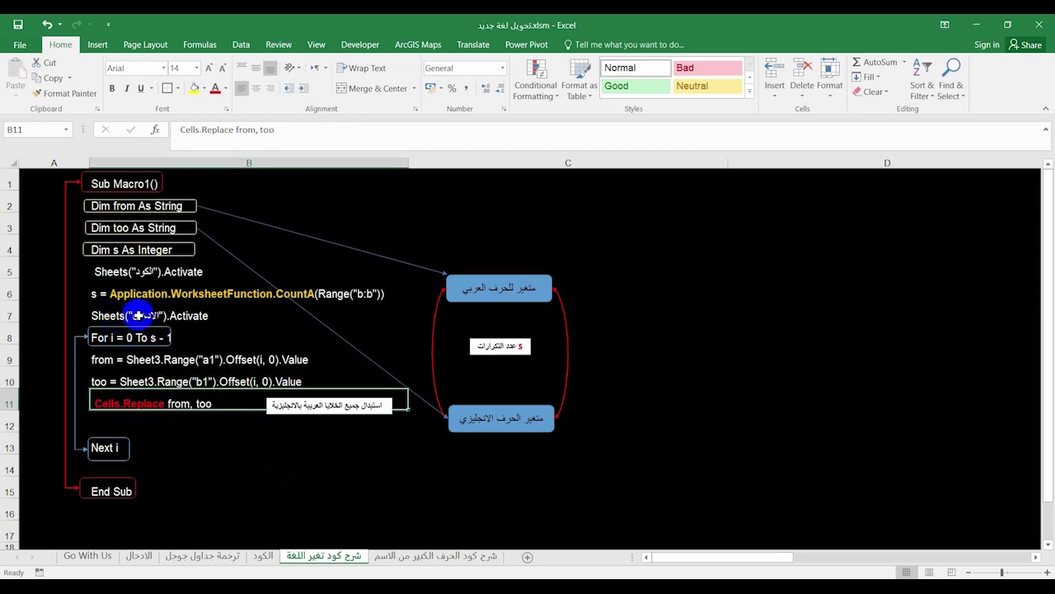
click(137, 314)
click(132, 404)
click(219, 461)
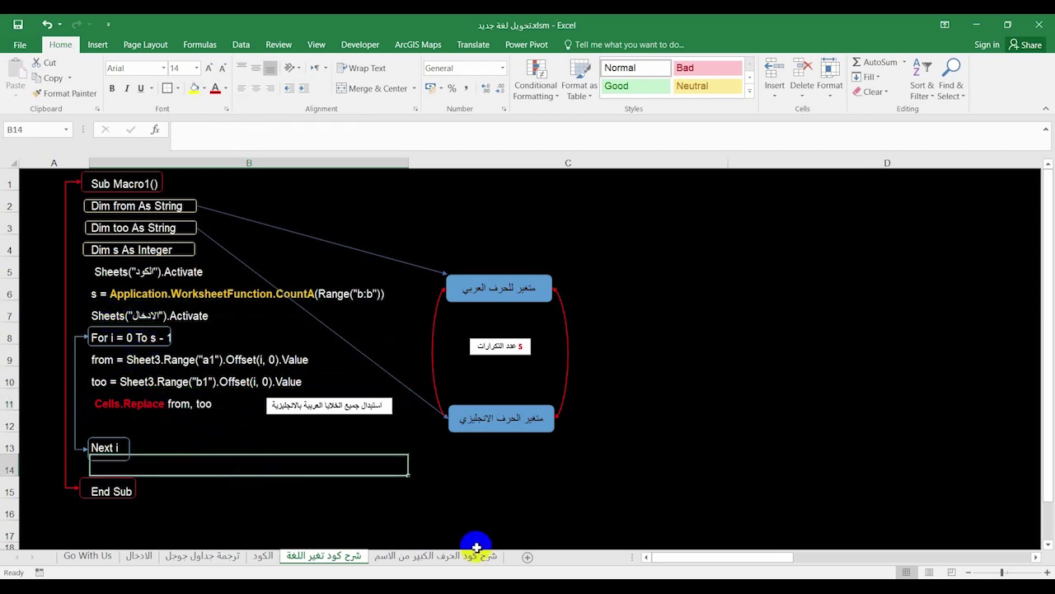
click(203, 556)
Copy the Arabic names from ترجمة جداول جوجل column A and paste them into A1 of الادخال.
mouse_move(957, 187)
mouse_down()
mouse_move(942, 533)
mouse_move(950, 513)
mouse_up()
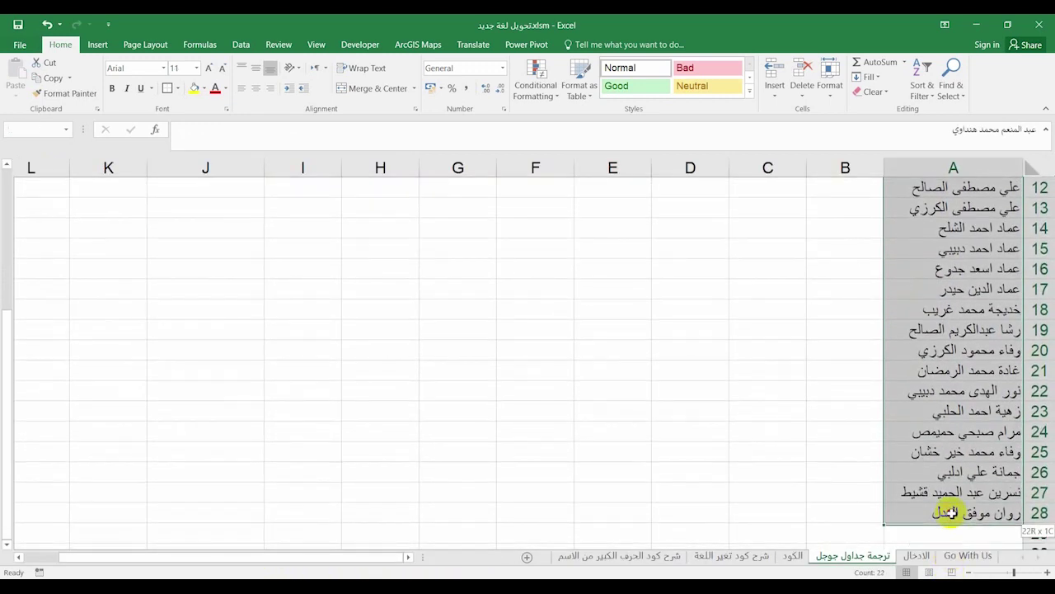
key(ctrl+c)
key(ctrl+Page_Up)
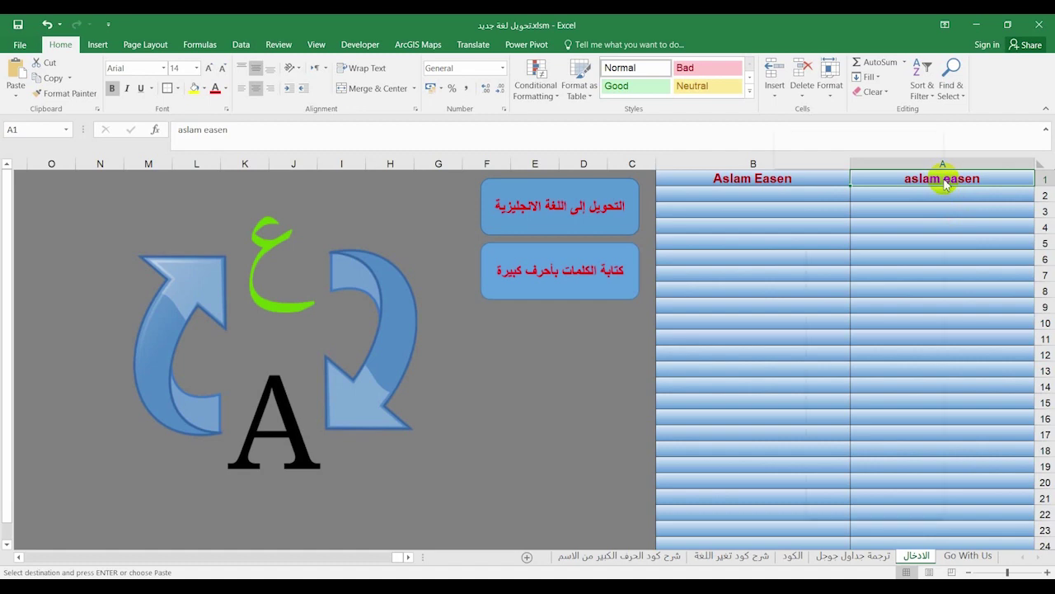
right_click(947, 185)
click(853, 235)
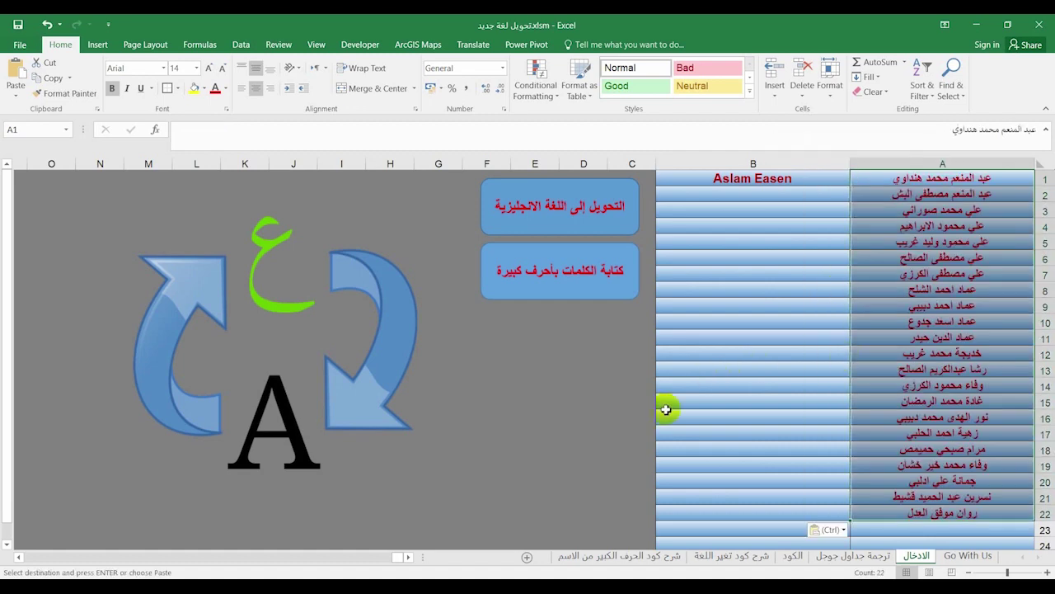
click(536, 401)
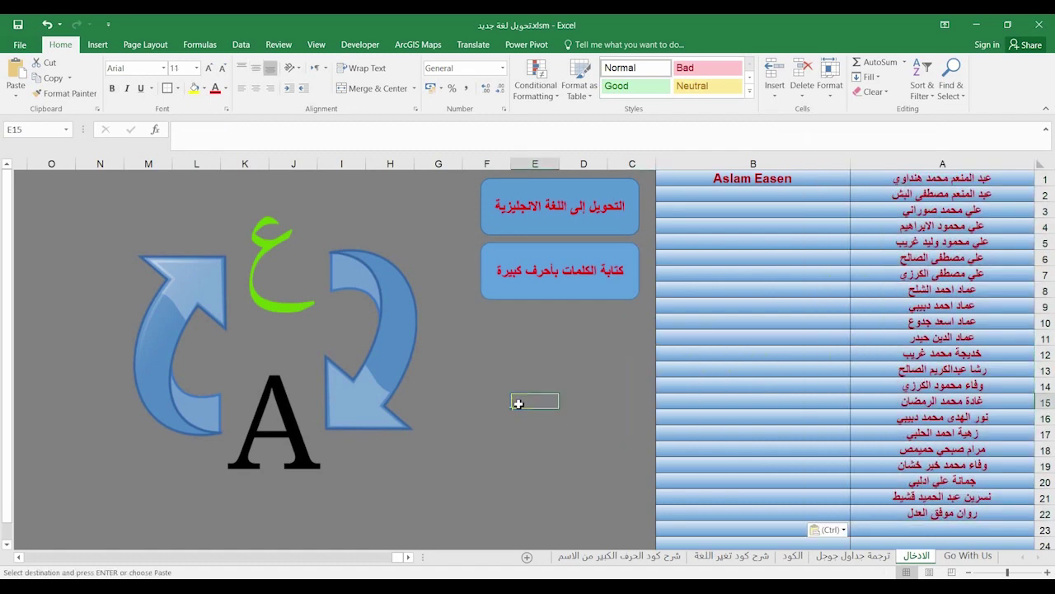
Assign the conversion macro to the convert-to-English shape via Assign Macro.
right_click(556, 207)
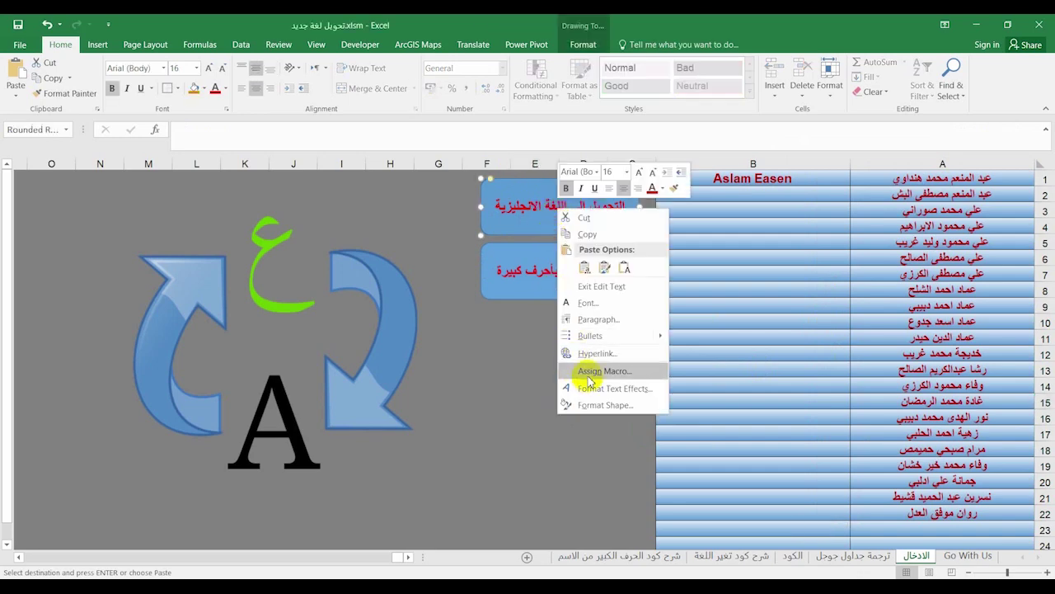
click(604, 371)
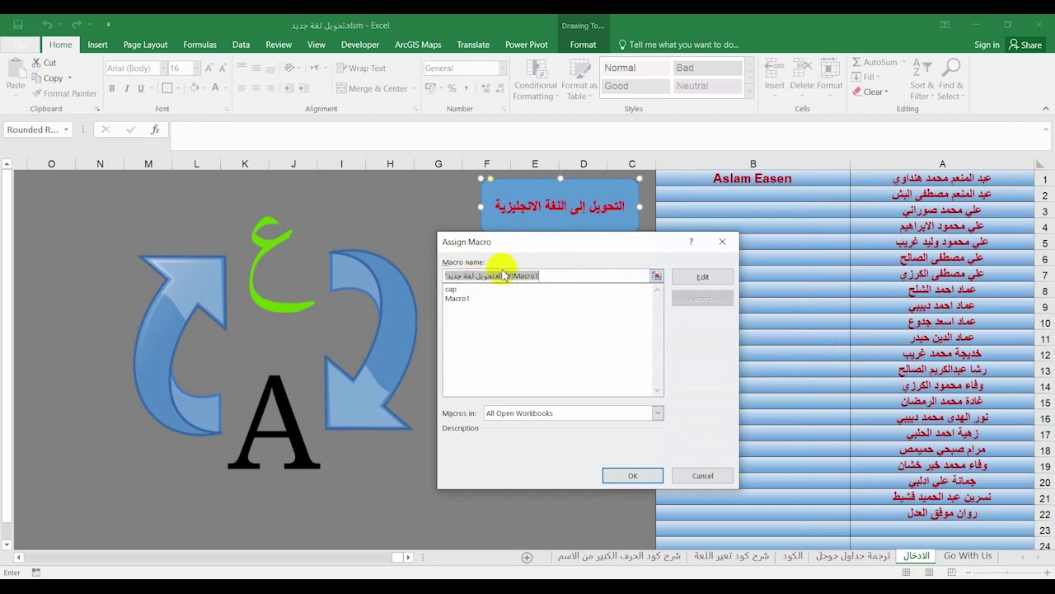
click(631, 470)
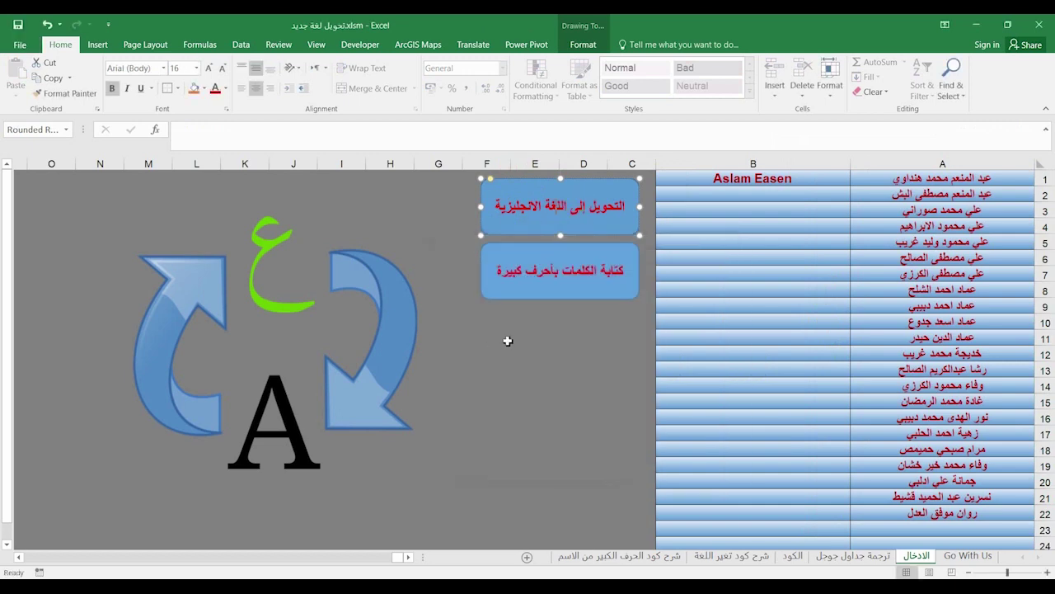
click(512, 336)
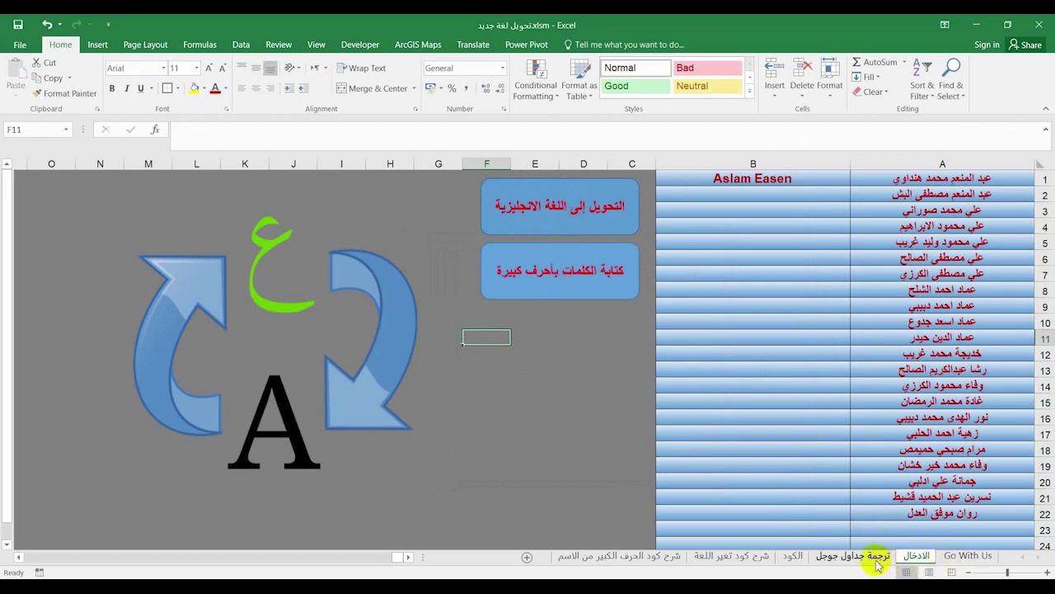
Review the الكود letter table and the ترجمة جداول جوجل sheet, then return to الادخال.
click(793, 556)
scroll(1010, 248, up, 2)
scroll(1008, 202, up, 2)
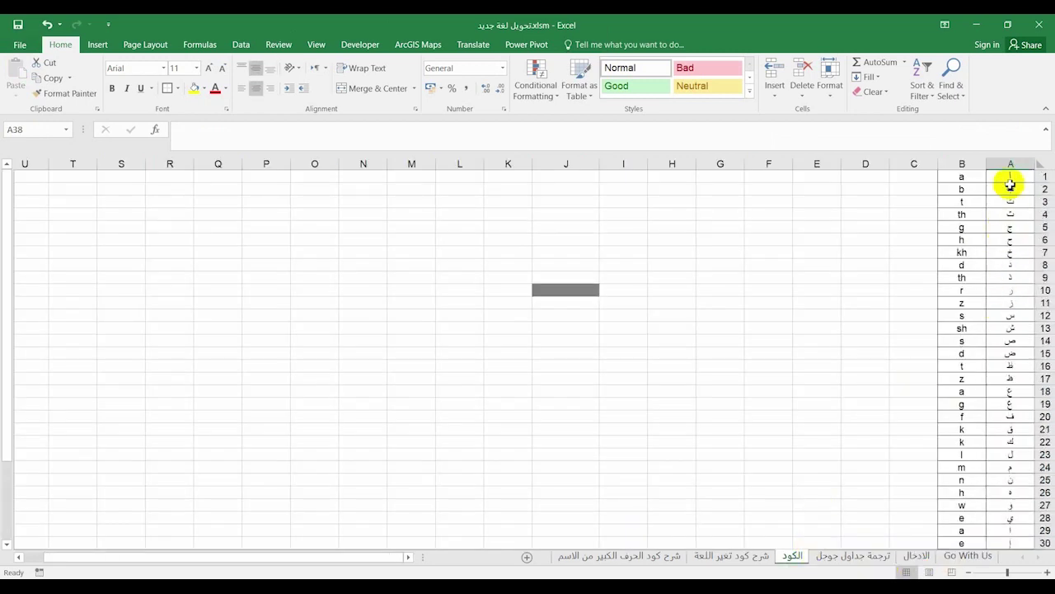
click(917, 556)
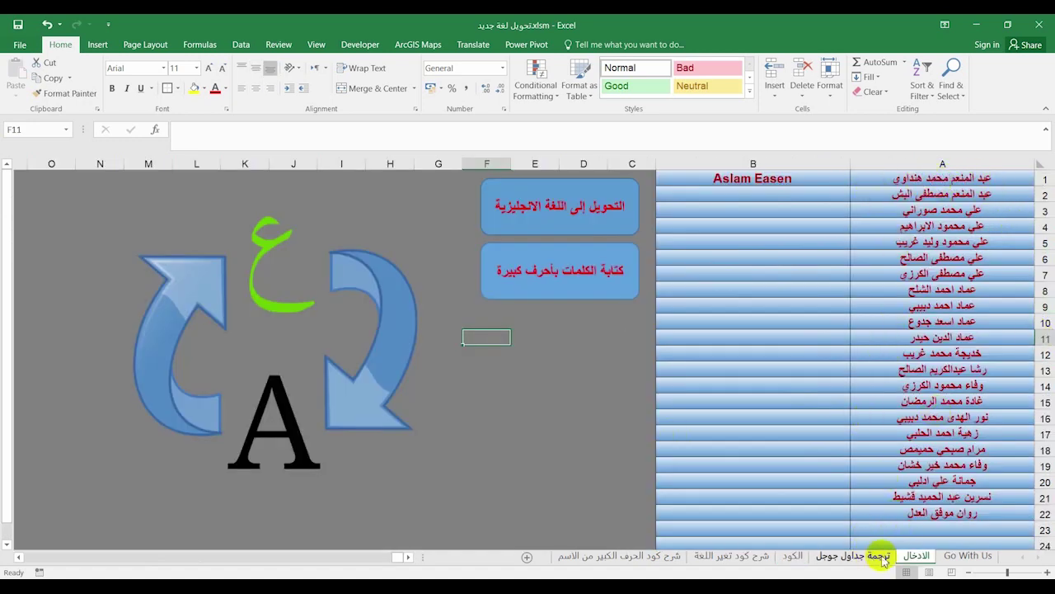
click(793, 556)
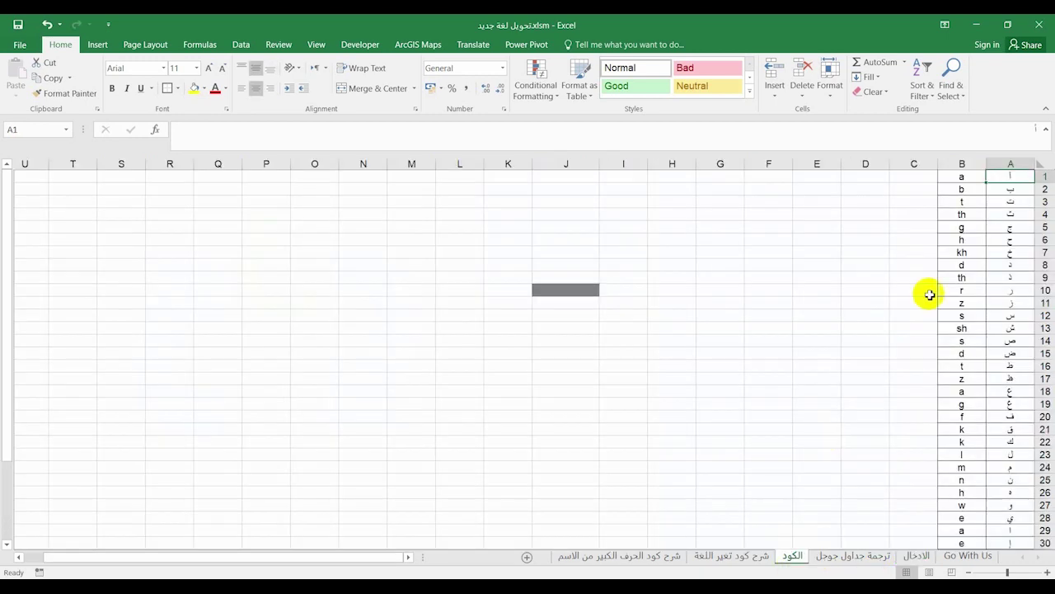
click(962, 178)
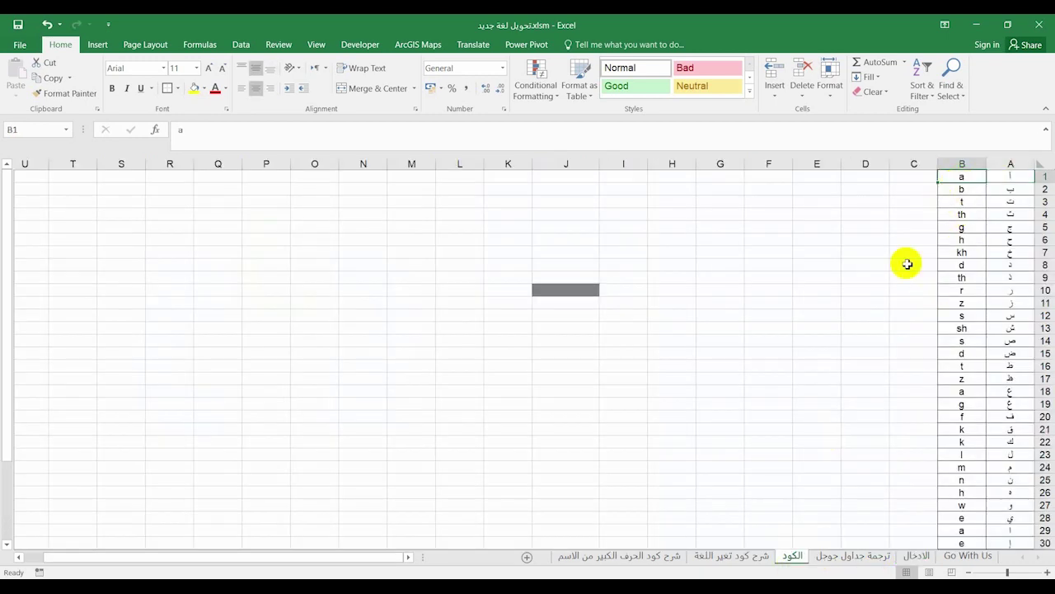
click(862, 556)
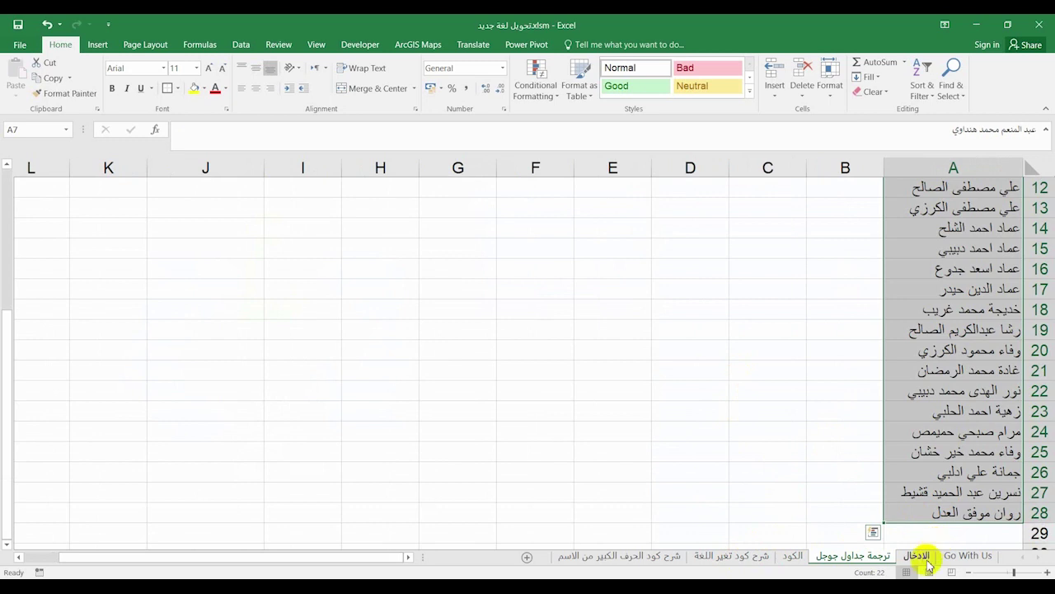
click(920, 555)
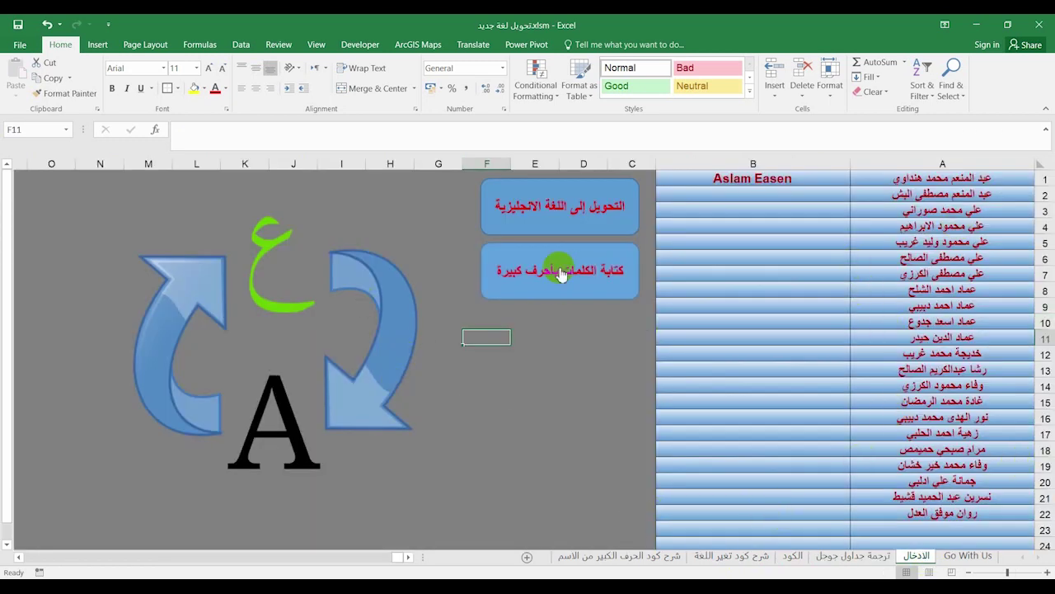
Delete the old result from B1 and run the convert-to-English button on the names.
click(681, 181)
key(Delete)
click(588, 221)
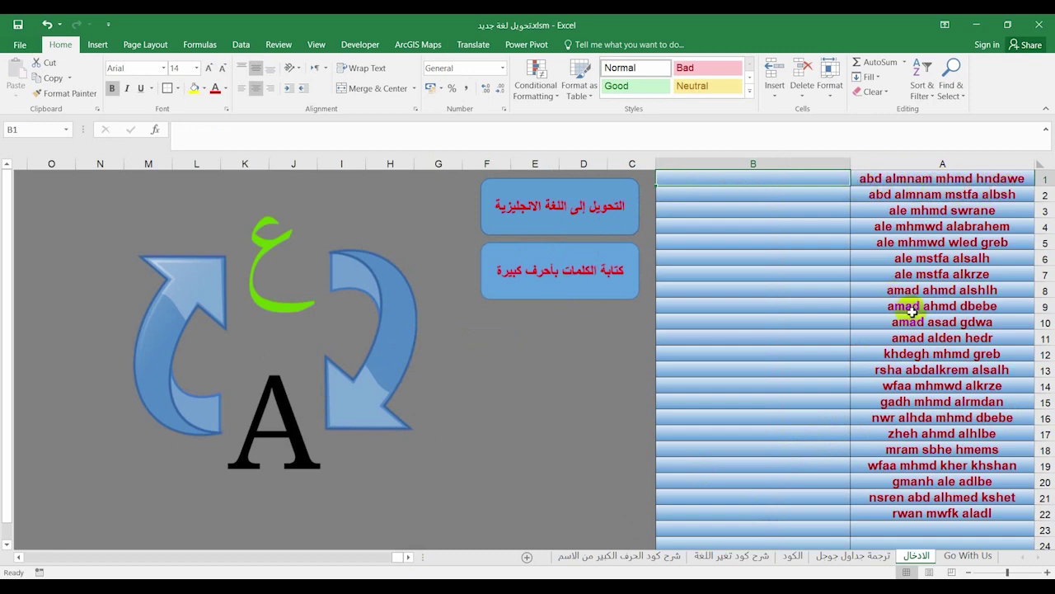
click(586, 557)
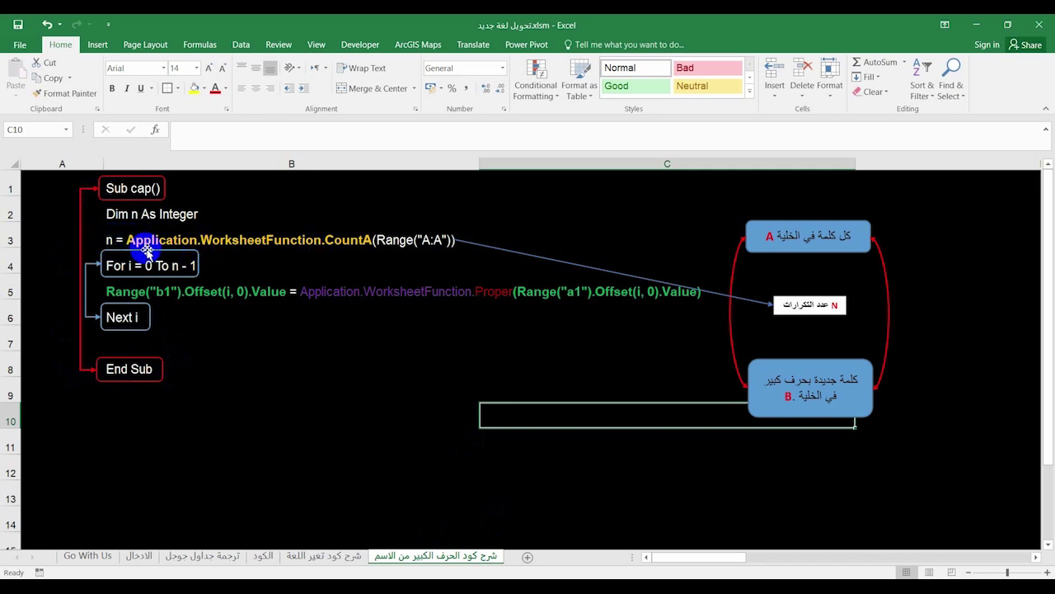
mouse_move(940, 178)
mouse_down()
mouse_move(937, 513)
mouse_move(922, 512)
mouse_up()
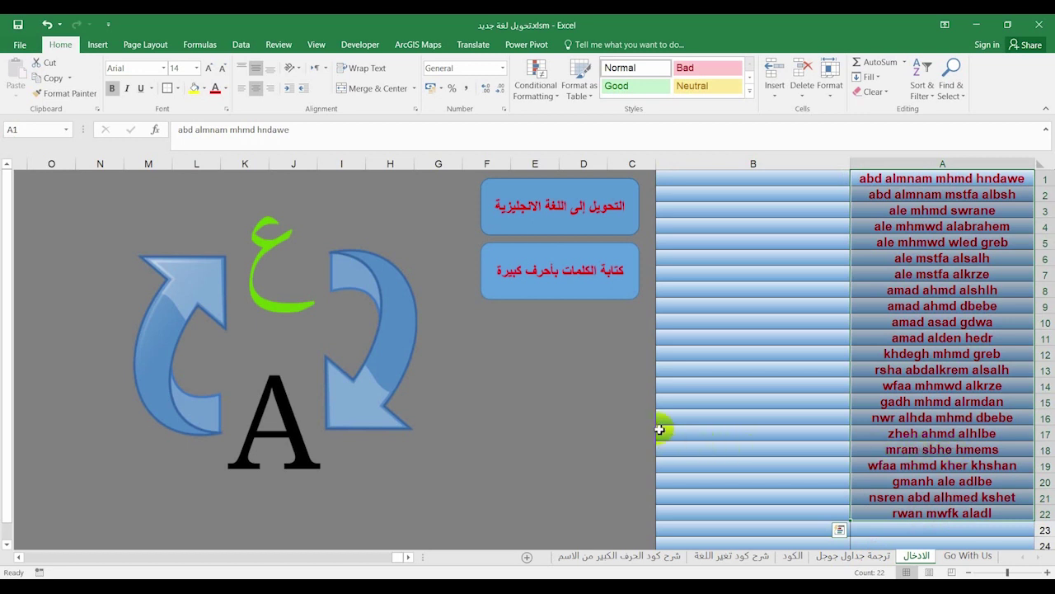
click(606, 432)
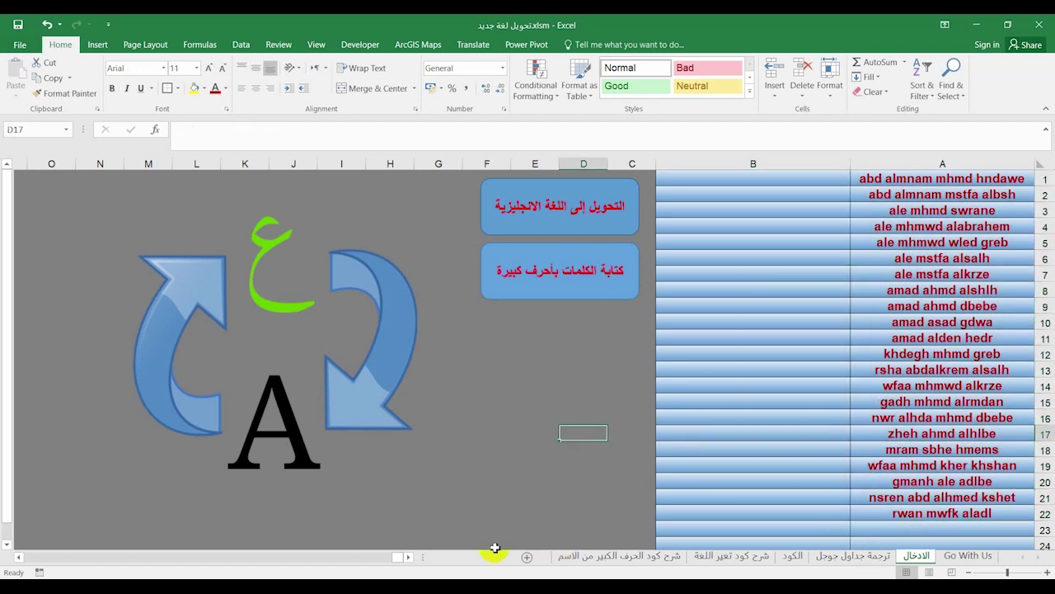
click(587, 556)
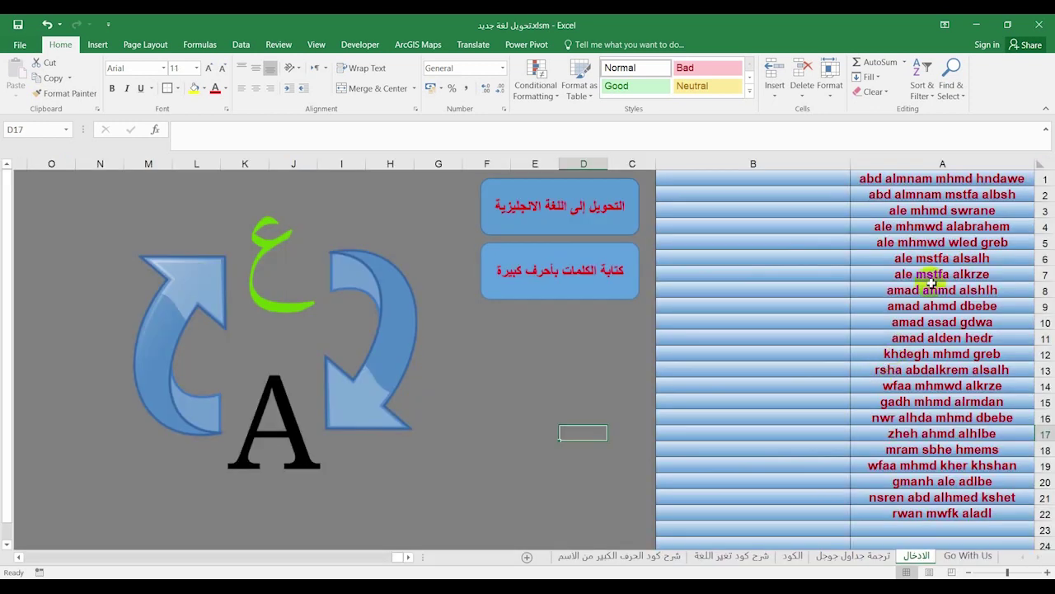
click(942, 189)
click(922, 180)
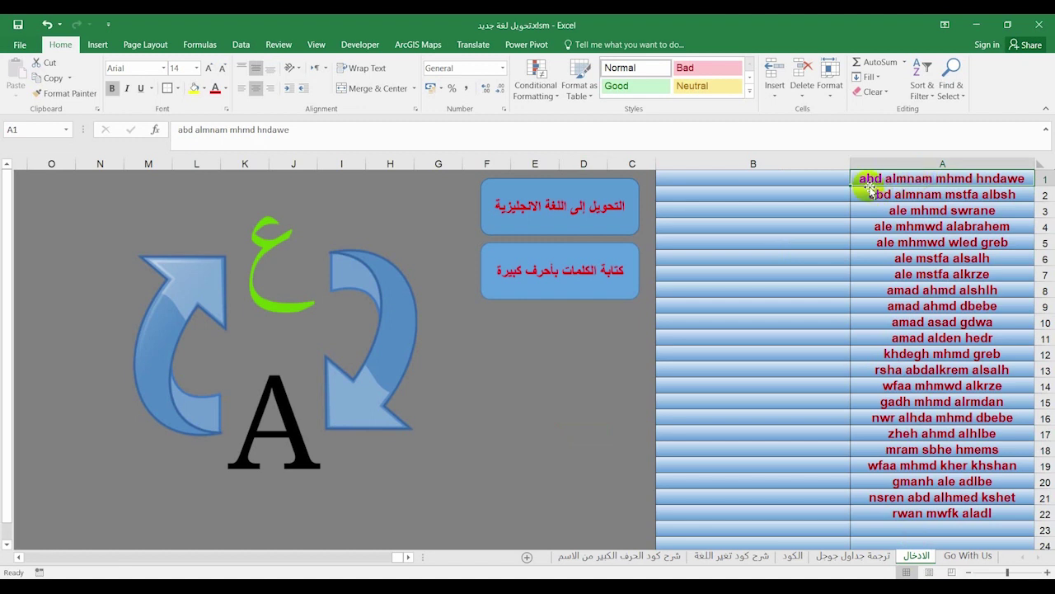
click(794, 179)
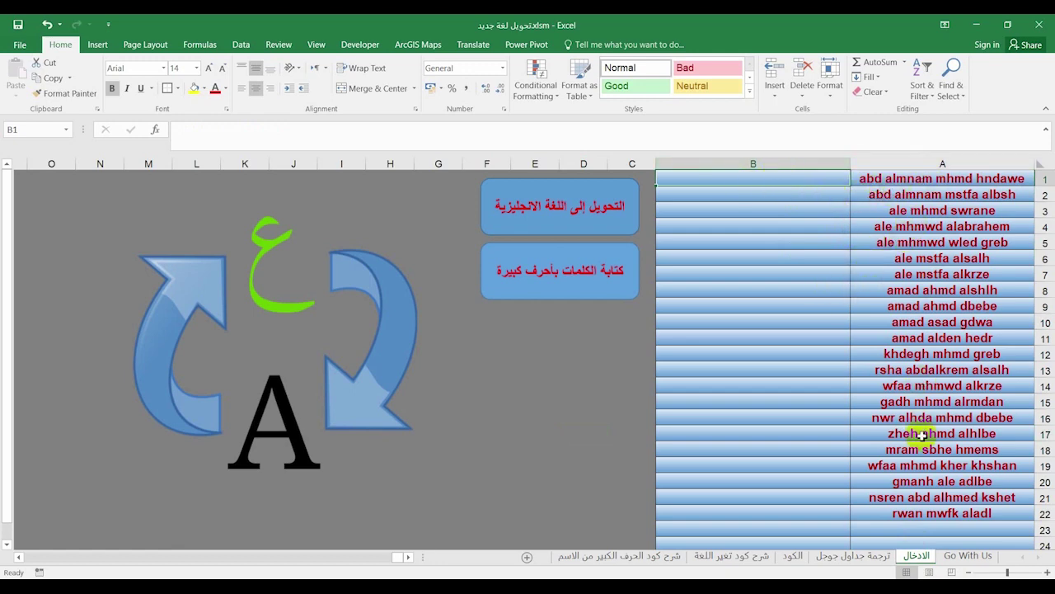
scroll(842, 464, down, 1)
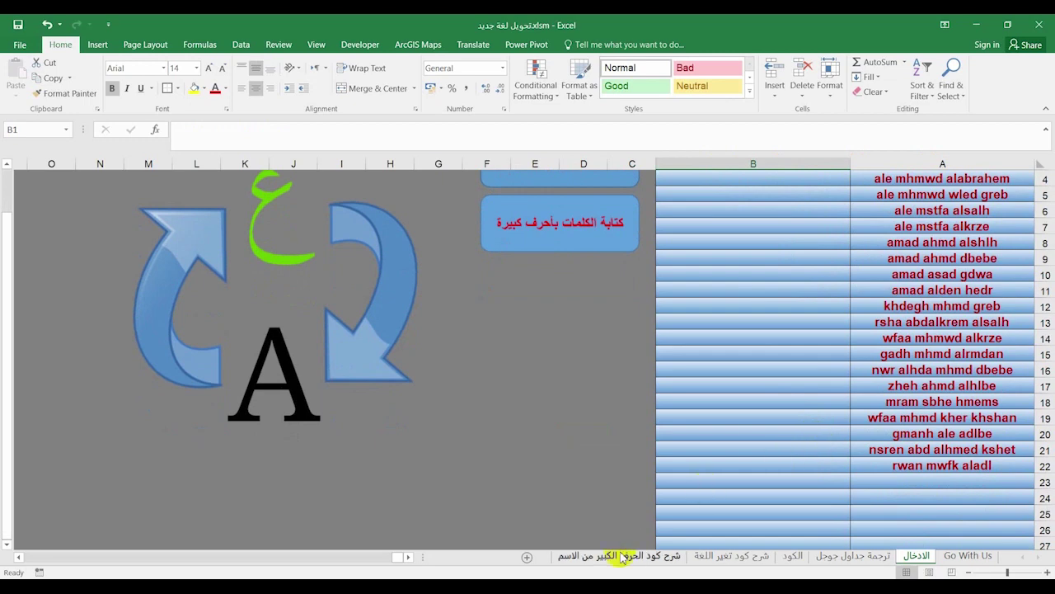
Write capitalised copies of the 22 names into column B, then show the Go With Us sheet.
click(623, 556)
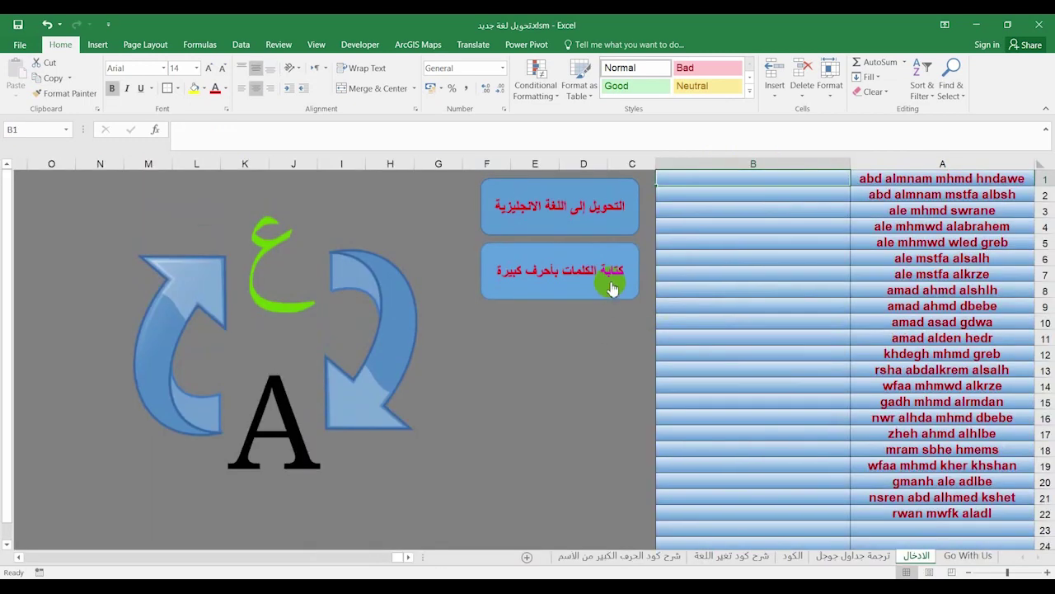
click(612, 287)
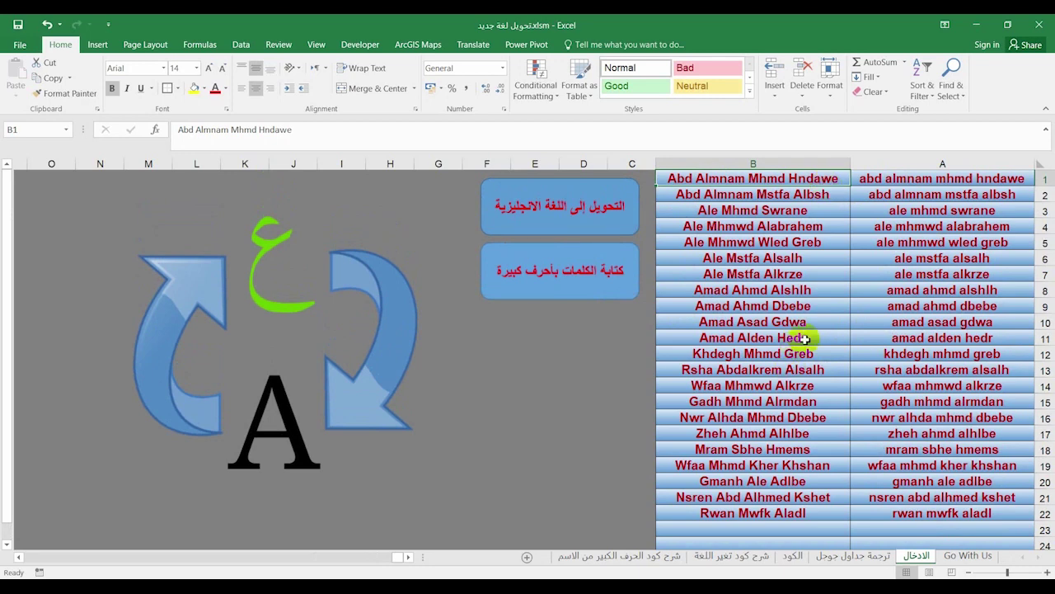
key(ctrl+Page_Up)
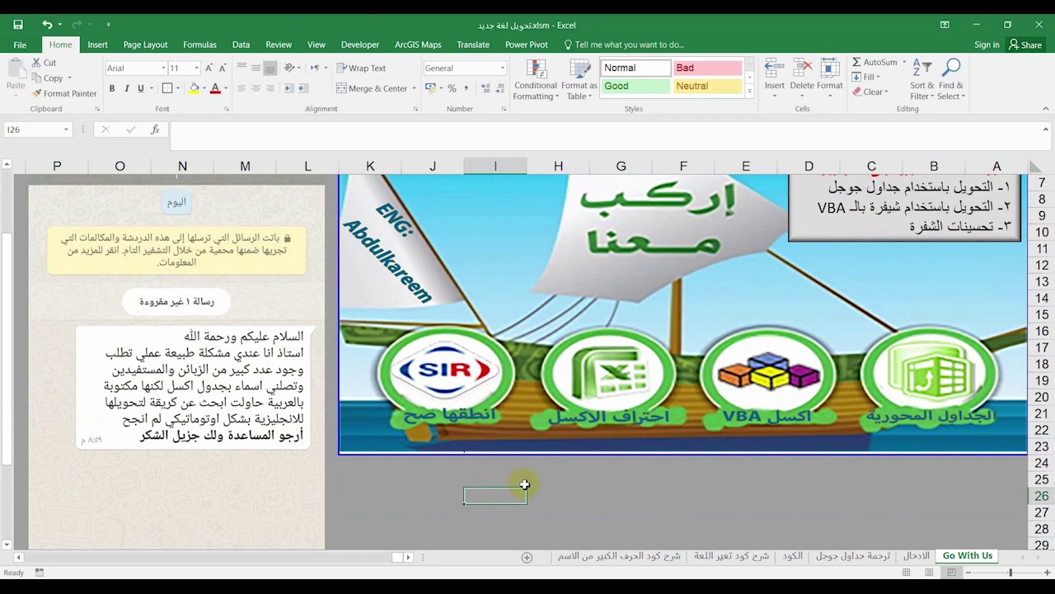
click(598, 494)
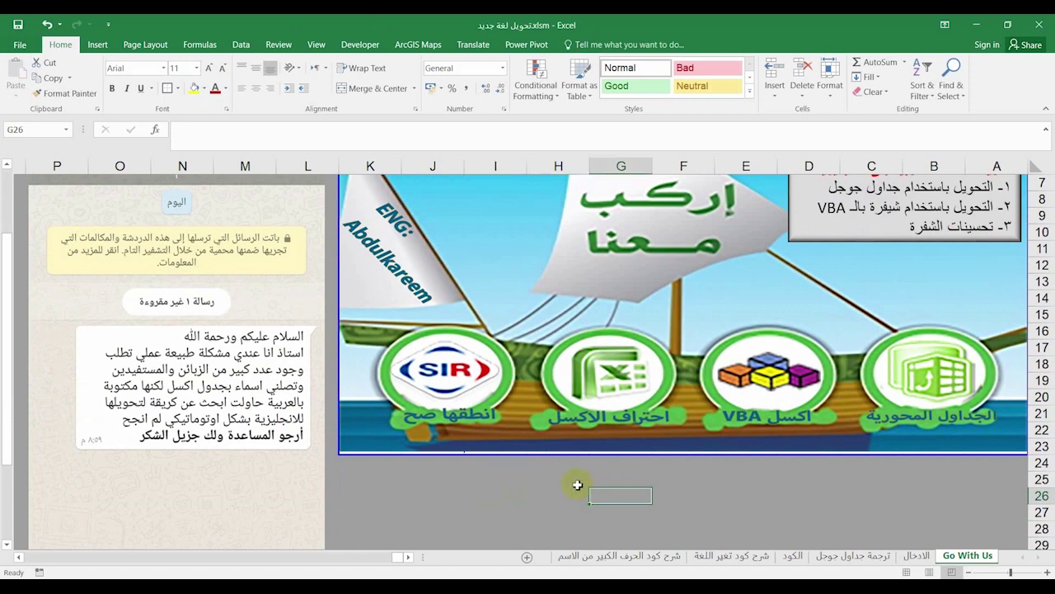
click(728, 486)
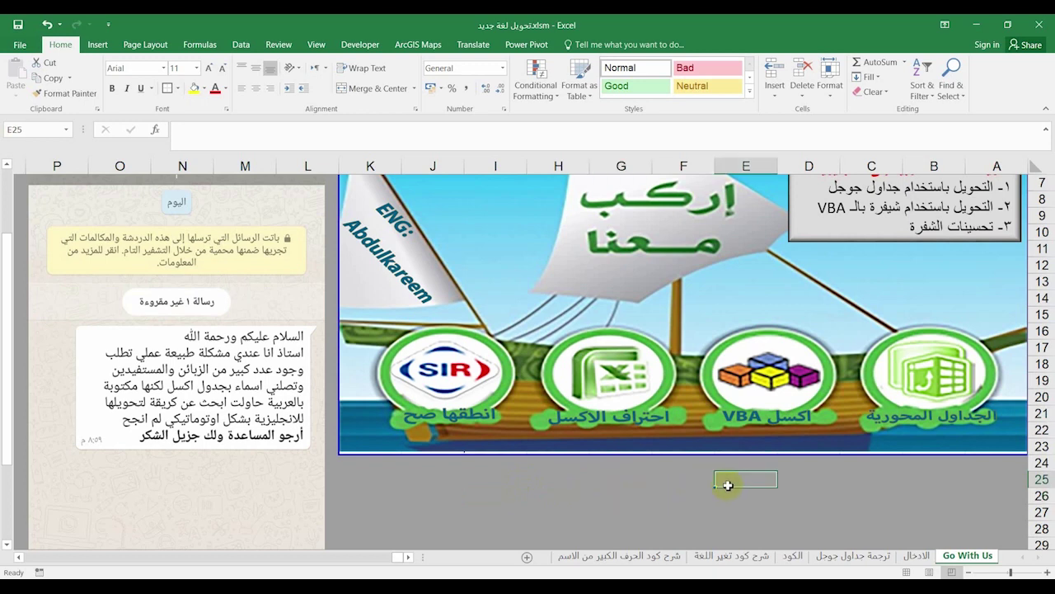